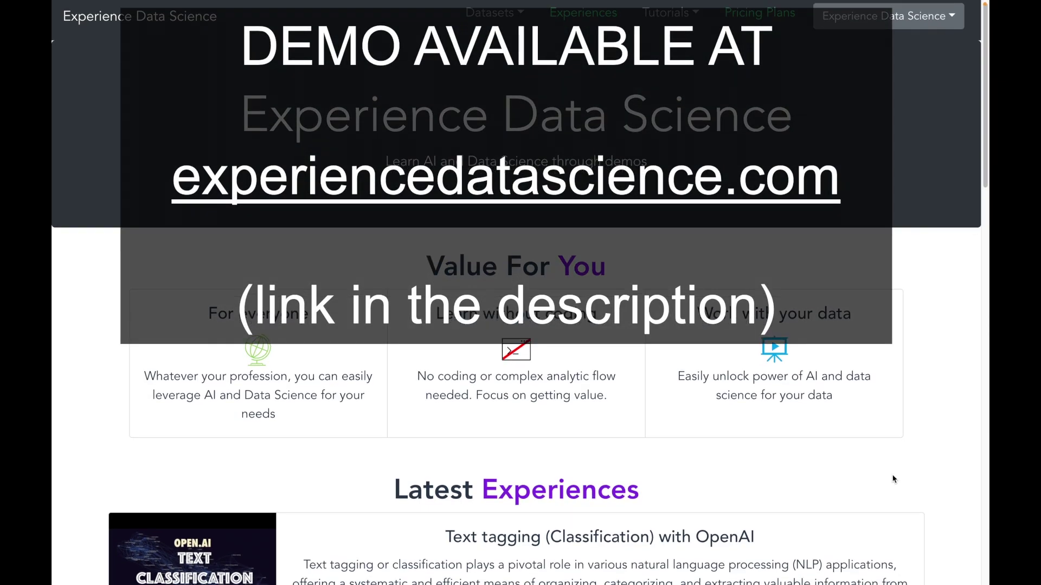
Scroll the Play Datasets page and highlight the 'Text tagging with OpenAI' card title
{"action": "scroll", "coordinate": [894, 479], "scroll_direction": "down", "scroll_amount": 2}
{"action": "scroll", "coordinate": [893, 479], "scroll_direction": "down", "scroll_amount": 3}
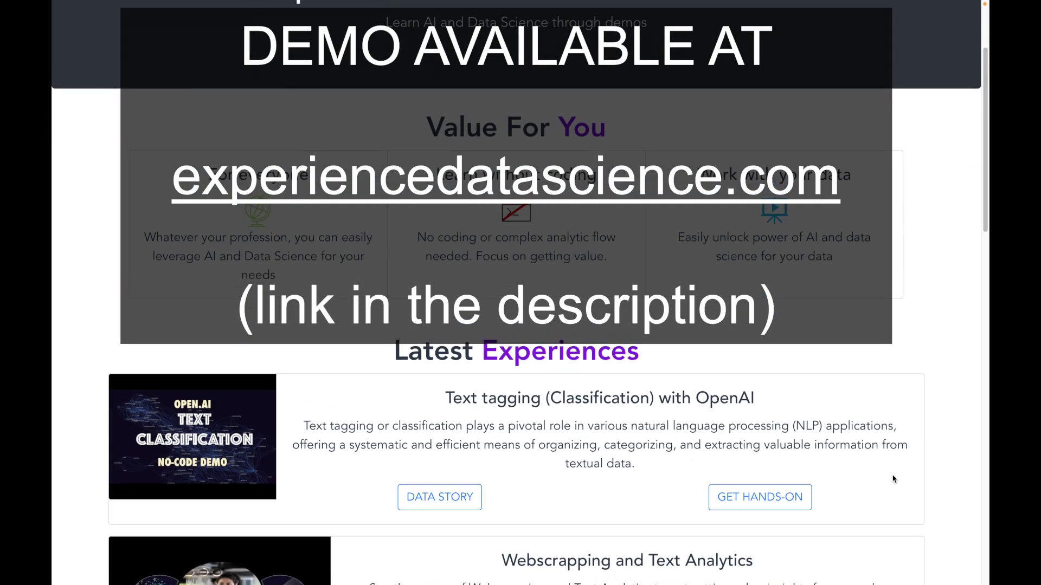
{"action": "scroll", "coordinate": [893, 479], "scroll_direction": "up", "scroll_amount": 1}
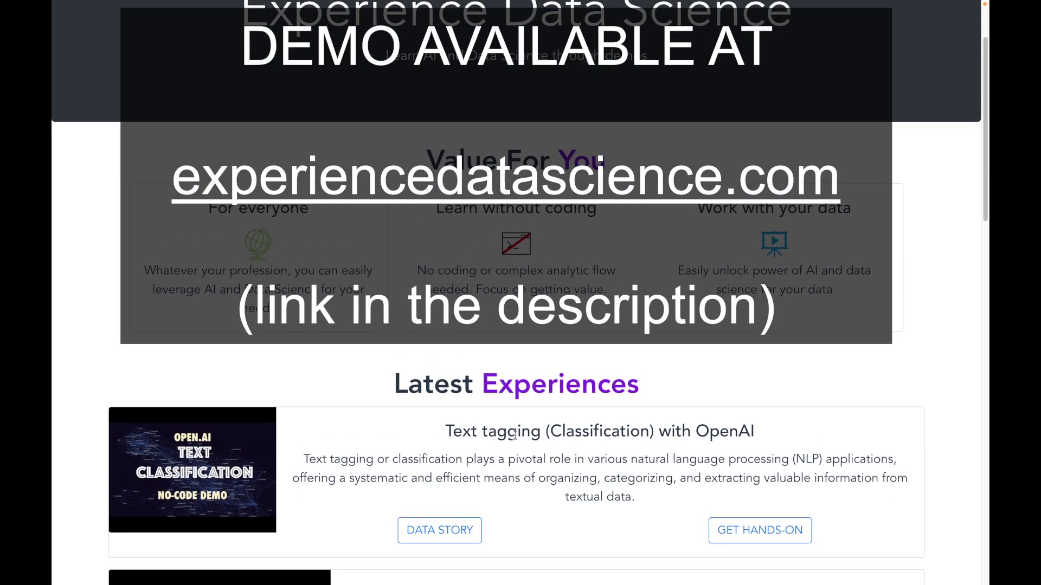
{"action": "left_click_drag", "start_coordinate": [444, 432], "coordinate": [786, 447]}
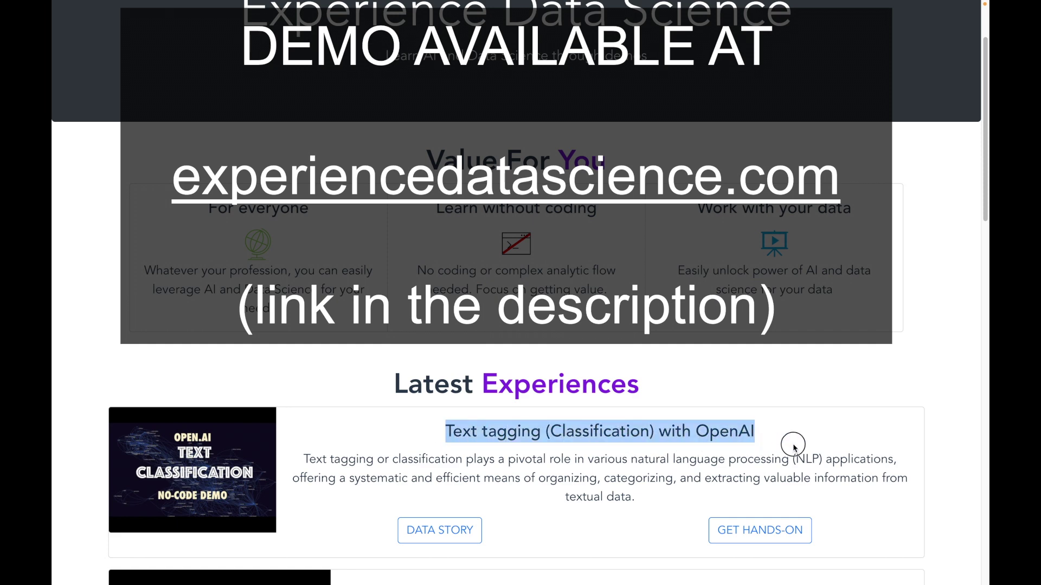
{"action": "left_click", "coordinate": [819, 438]}
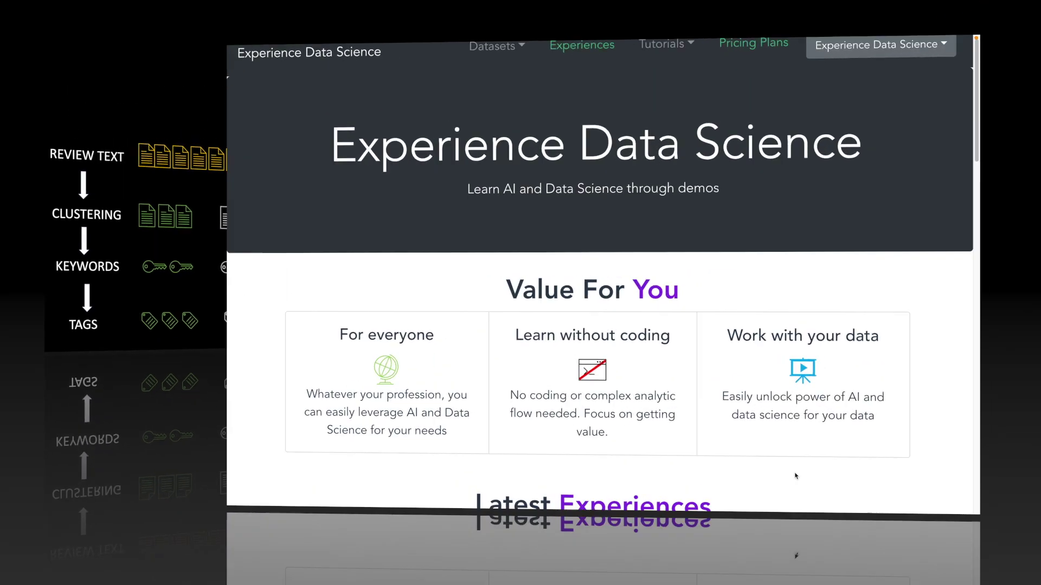
Open the hands-on experience for Text tagging (Classification) with OpenAI
{"action": "scroll", "coordinate": [767, 537], "scroll_direction": "down", "scroll_amount": 3}
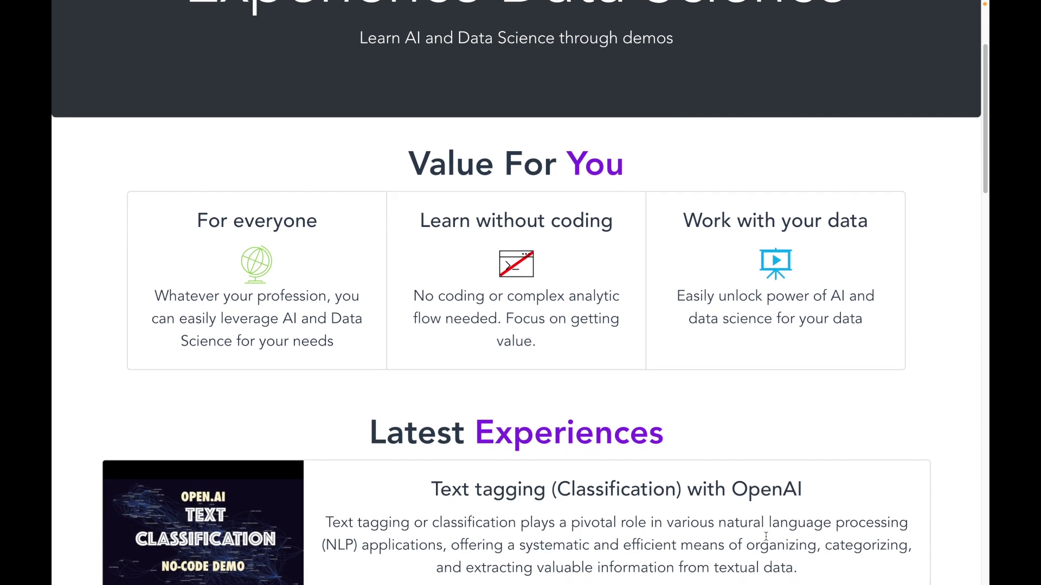
{"action": "scroll", "coordinate": [765, 535], "scroll_direction": "down", "scroll_amount": 1}
{"action": "scroll", "coordinate": [766, 536], "scroll_direction": "down", "scroll_amount": 1}
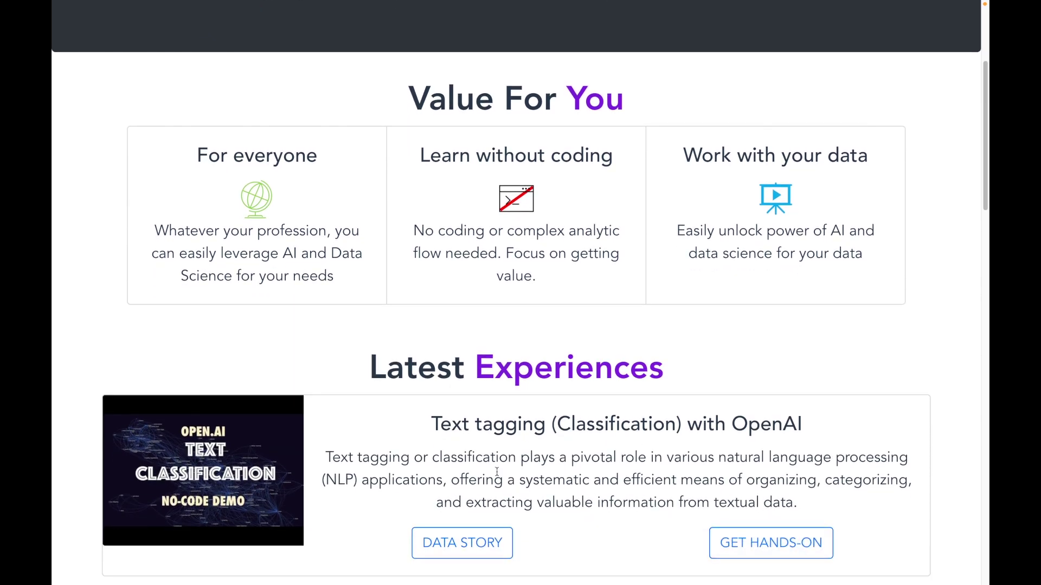
{"action": "mouse_move", "coordinate": [440, 424]}
{"action": "left_mouse_down"}
{"action": "mouse_move", "coordinate": [574, 421]}
{"action": "mouse_move", "coordinate": [425, 424]}
{"action": "mouse_move", "coordinate": [847, 422]}
{"action": "left_mouse_up"}
{"action": "left_click", "coordinate": [878, 427]}
{"action": "left_click", "coordinate": [819, 553]}
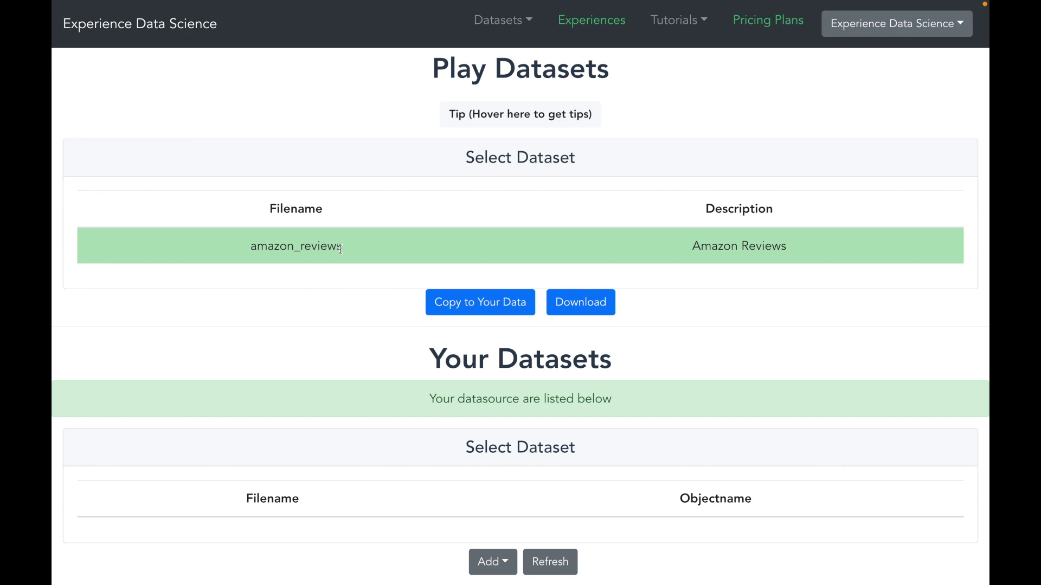
Copy the amazon_reviews sample into Your Datasets, select it, and open Analytics
{"action": "left_click", "coordinate": [508, 568]}
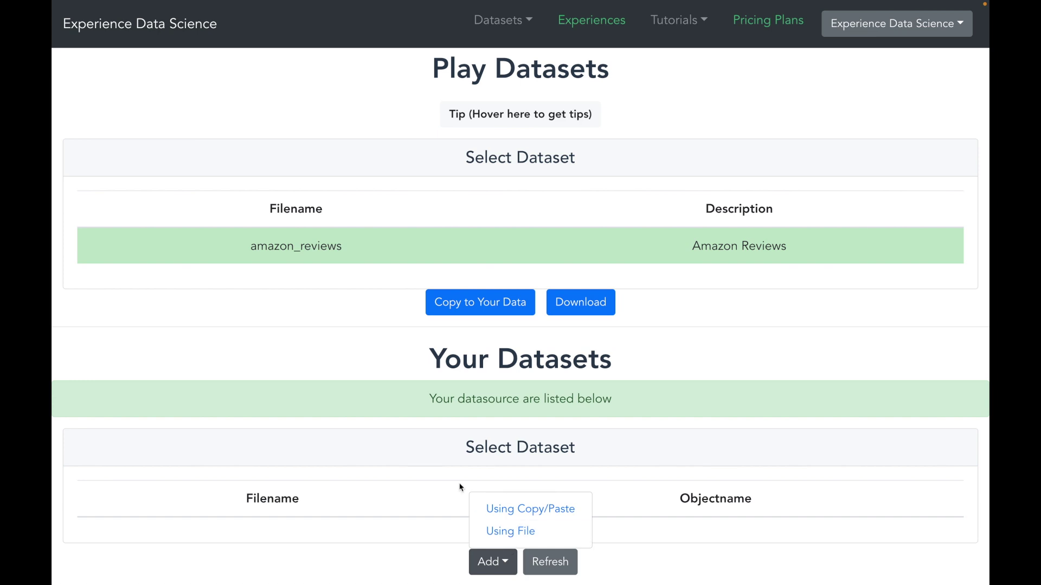
{"action": "left_click", "coordinate": [453, 302]}
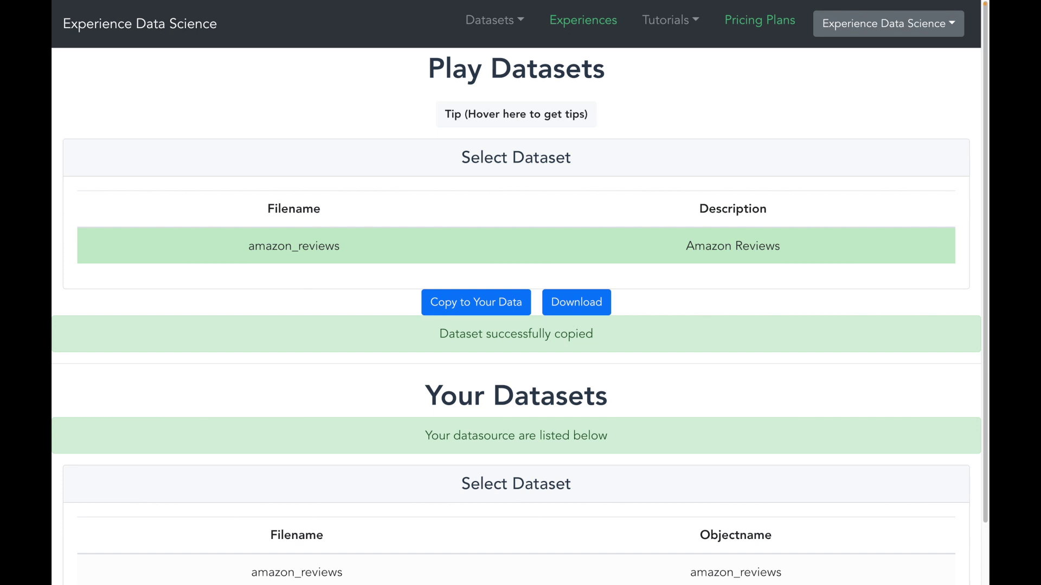
{"action": "scroll", "coordinate": [292, 398], "scroll_direction": "down", "scroll_amount": 1}
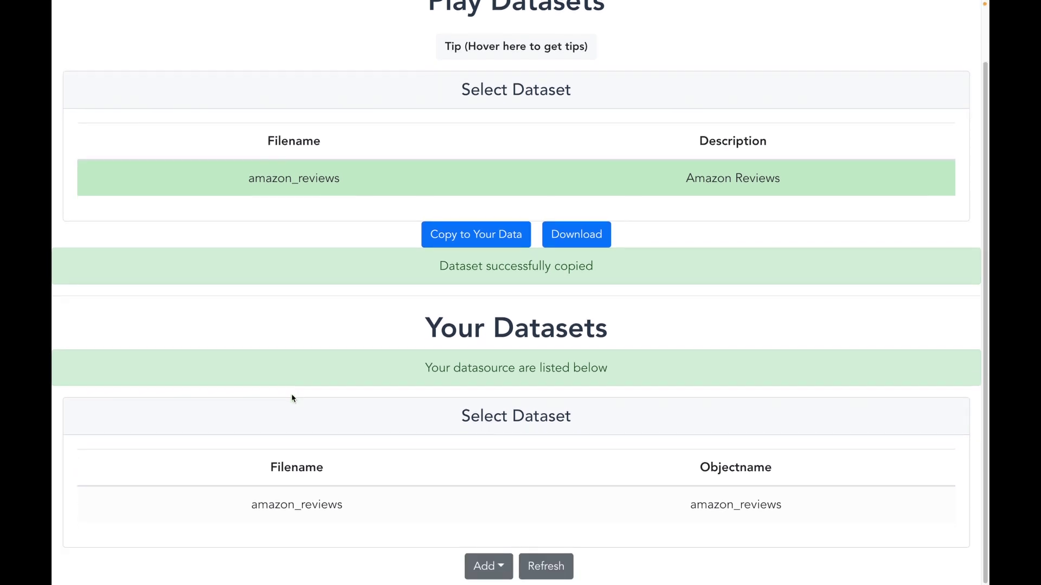
{"action": "left_click", "coordinate": [317, 501]}
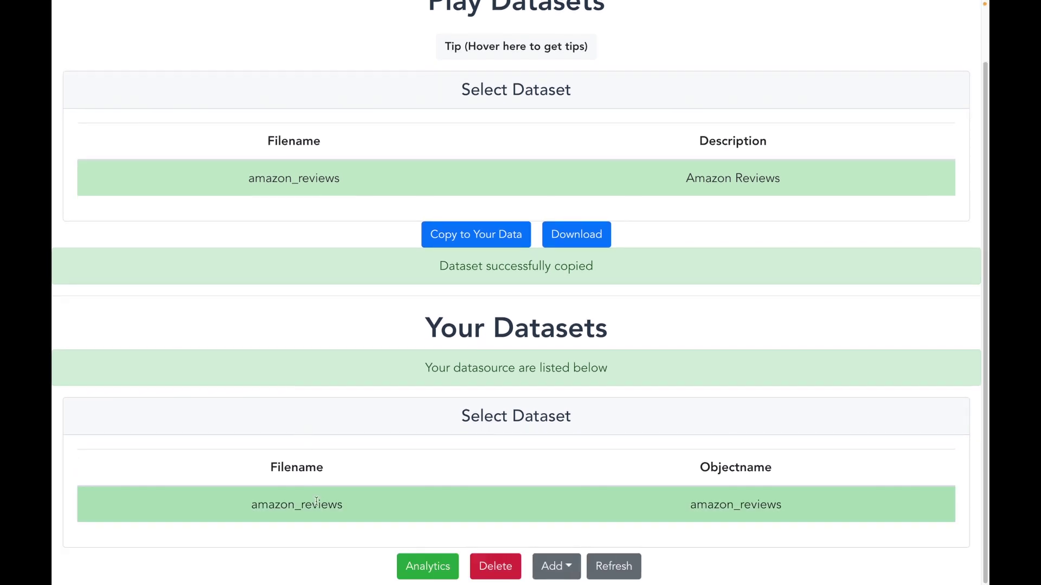
{"action": "left_click", "coordinate": [432, 567]}
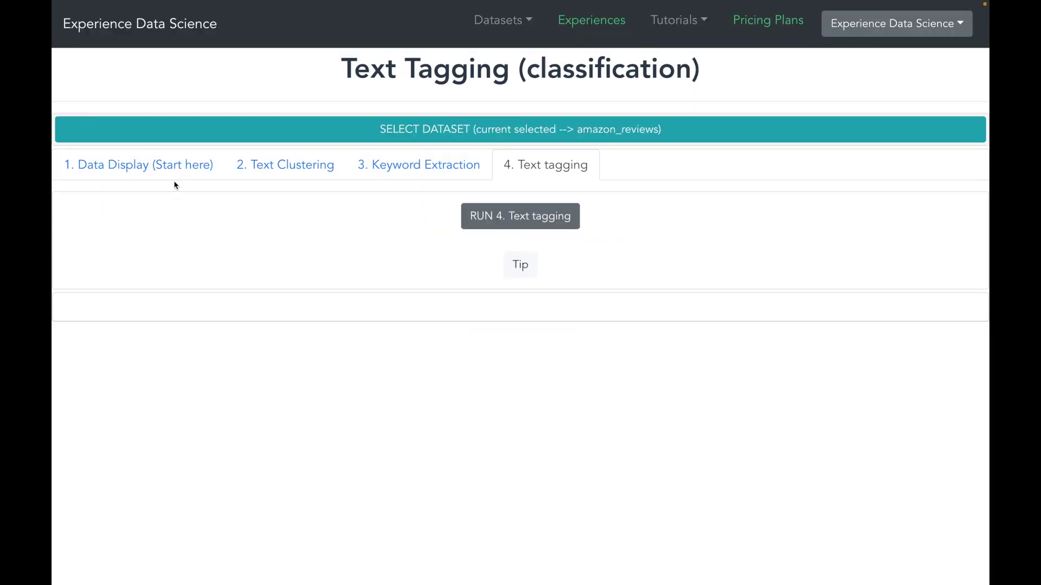
Run Data Display on 10 records with all columns and sharable output
{"action": "left_click", "coordinate": [209, 179]}
{"action": "left_click", "coordinate": [490, 216]}
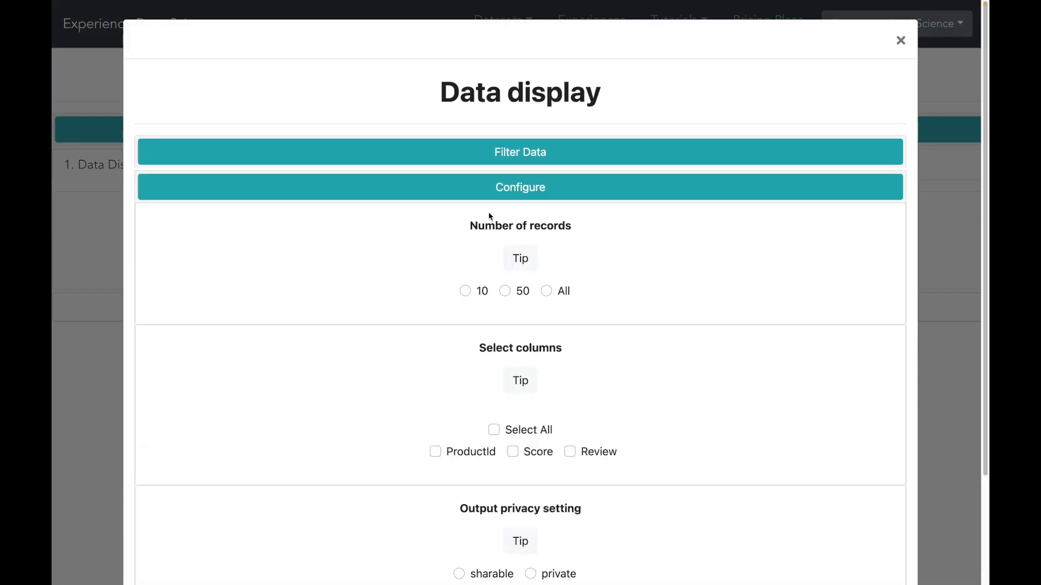
{"action": "left_click", "coordinate": [465, 291]}
{"action": "scroll", "coordinate": [466, 295], "scroll_direction": "down", "scroll_amount": 2}
{"action": "left_click", "coordinate": [487, 297]}
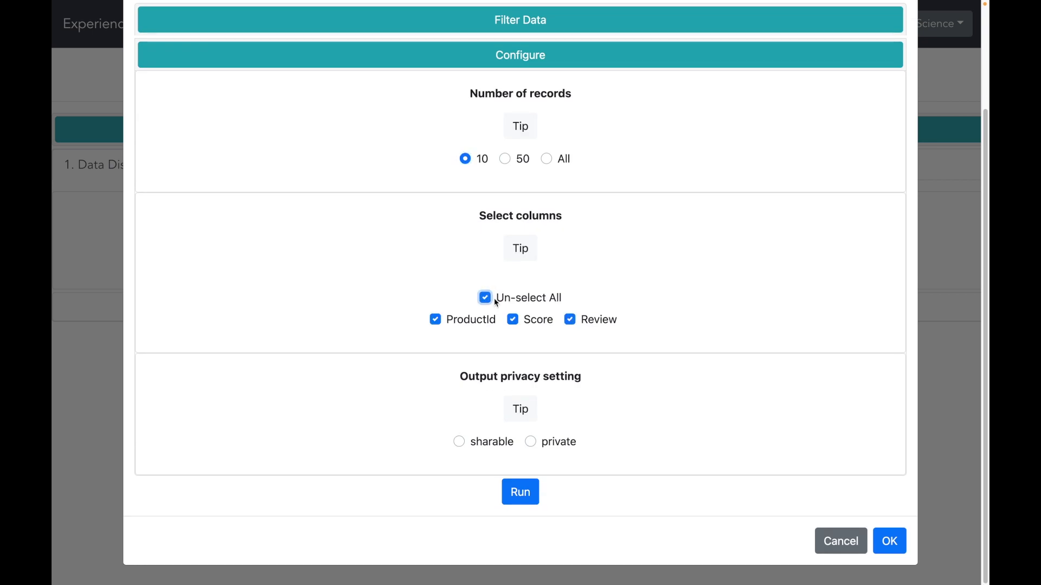
{"action": "left_click", "coordinate": [459, 444]}
{"action": "left_click", "coordinate": [520, 493]}
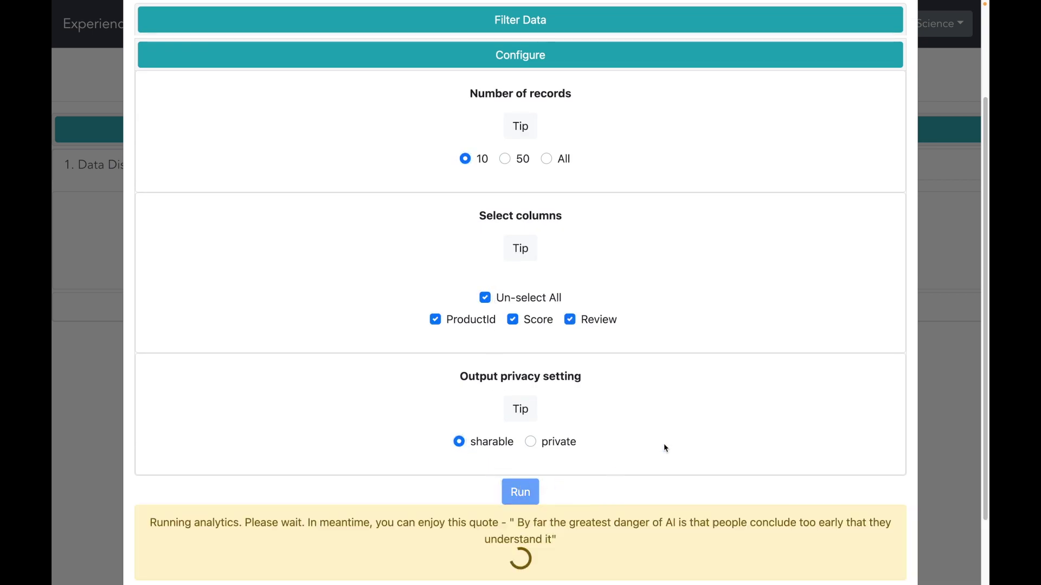
Scroll through the Data Display results and close the window
{"action": "scroll", "coordinate": [666, 441], "scroll_direction": "down", "scroll_amount": 2}
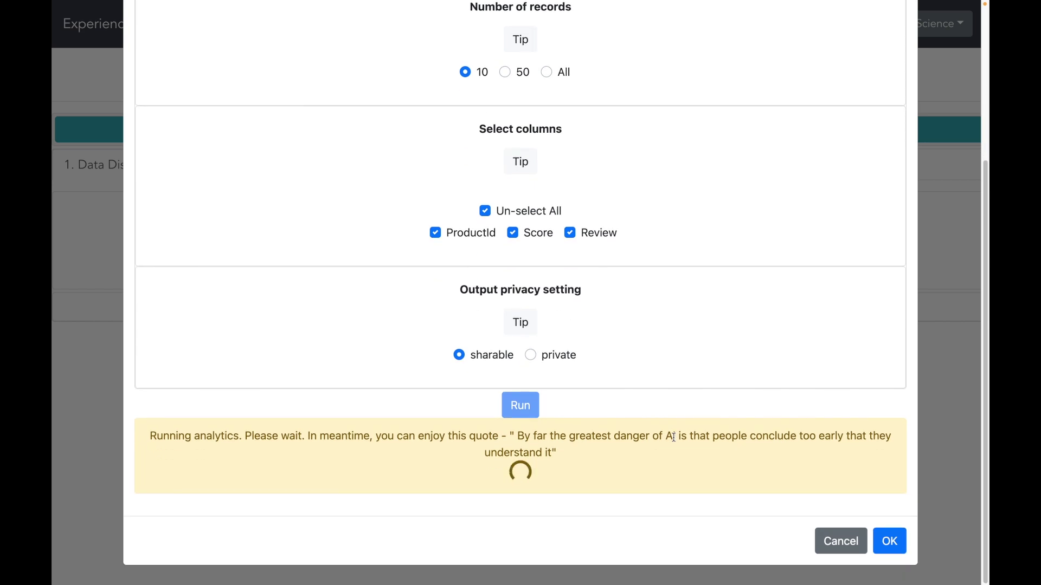
{"action": "scroll", "coordinate": [924, 428], "scroll_direction": "down", "scroll_amount": 7}
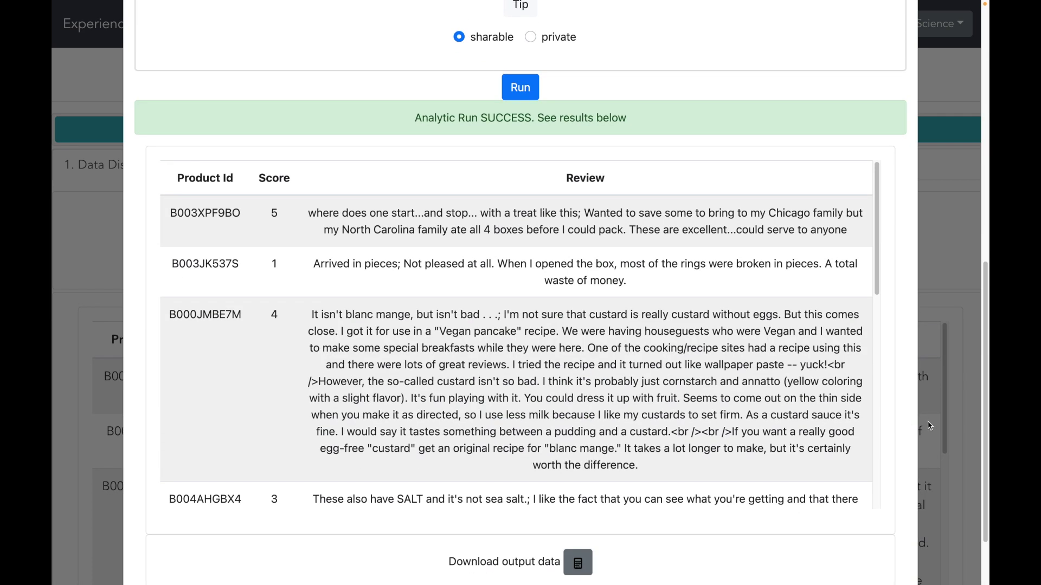
{"action": "scroll", "coordinate": [921, 441], "scroll_direction": "down", "scroll_amount": 2}
{"action": "left_click", "coordinate": [889, 541]}
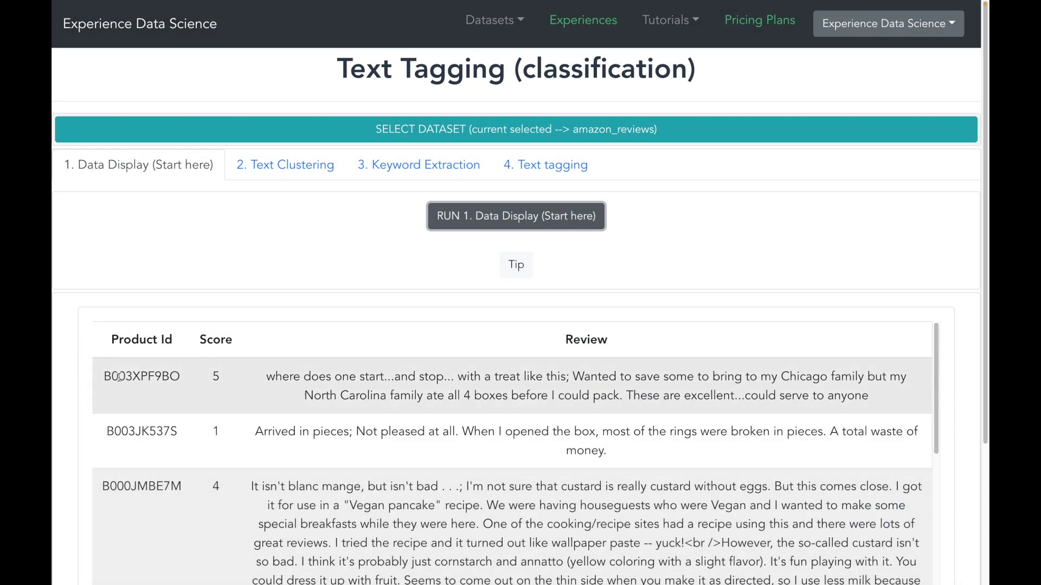
Inspect the first row's Product Id, score 5 and review text, then open 2. Text Clustering
{"action": "left_click_drag", "start_coordinate": [118, 377], "coordinate": [141, 377]}
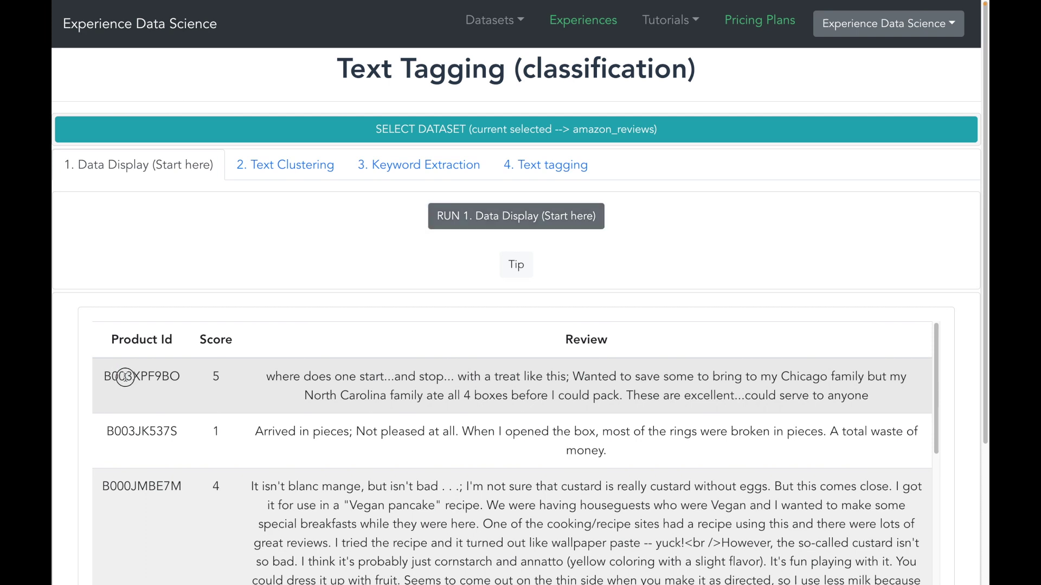
{"action": "left_click_drag", "start_coordinate": [212, 380], "coordinate": [227, 379]}
{"action": "left_click", "coordinate": [227, 379]}
{"action": "left_click_drag", "start_coordinate": [263, 379], "coordinate": [889, 397]}
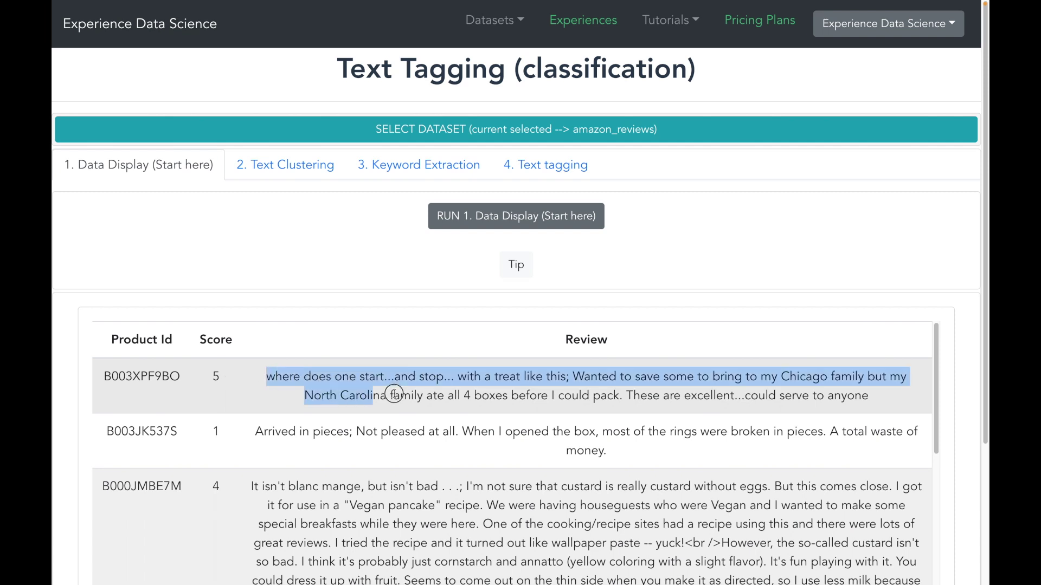
{"action": "left_click", "coordinate": [891, 397]}
{"action": "left_click", "coordinate": [303, 172]}
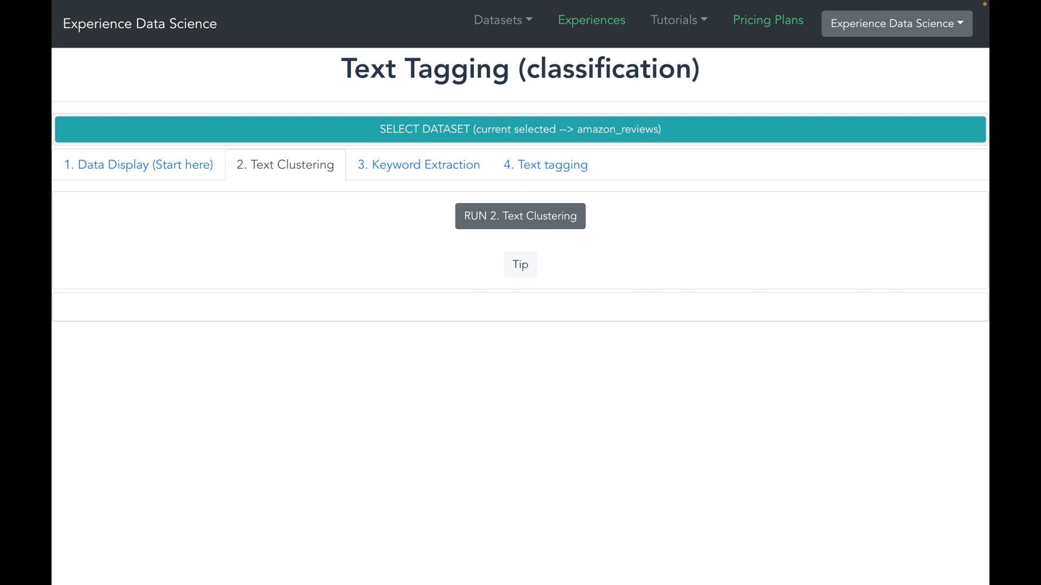
Cluster on the Review column, outputting all columns except Review
{"action": "left_click", "coordinate": [521, 216]}
{"action": "left_click", "coordinate": [533, 291]}
{"action": "mouse_move", "coordinate": [521, 258]}
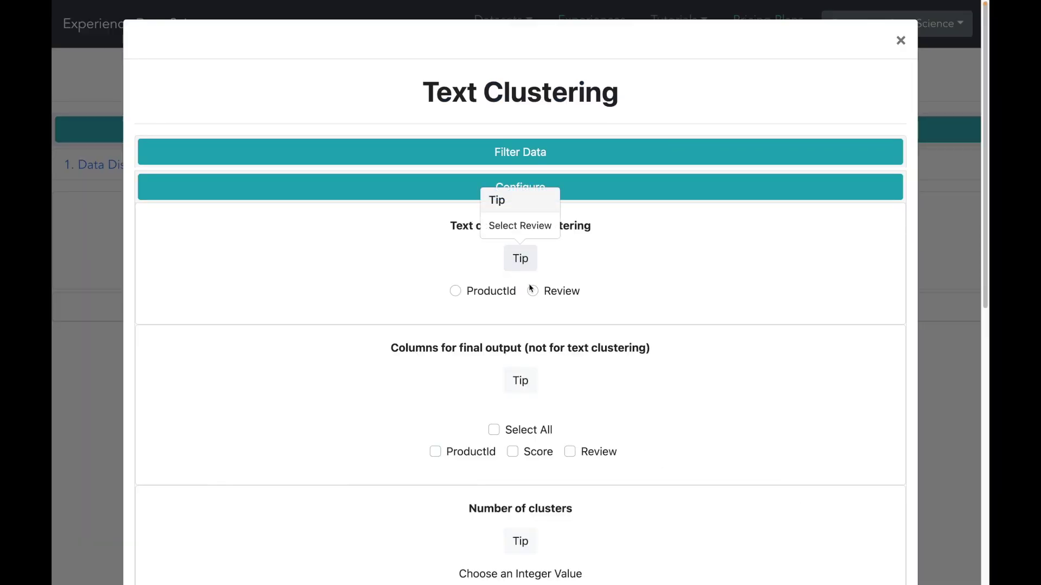
{"action": "left_click", "coordinate": [533, 291]}
{"action": "scroll", "coordinate": [533, 292], "scroll_direction": "down", "scroll_amount": 2}
{"action": "scroll", "coordinate": [532, 293], "scroll_direction": "down", "scroll_amount": 1}
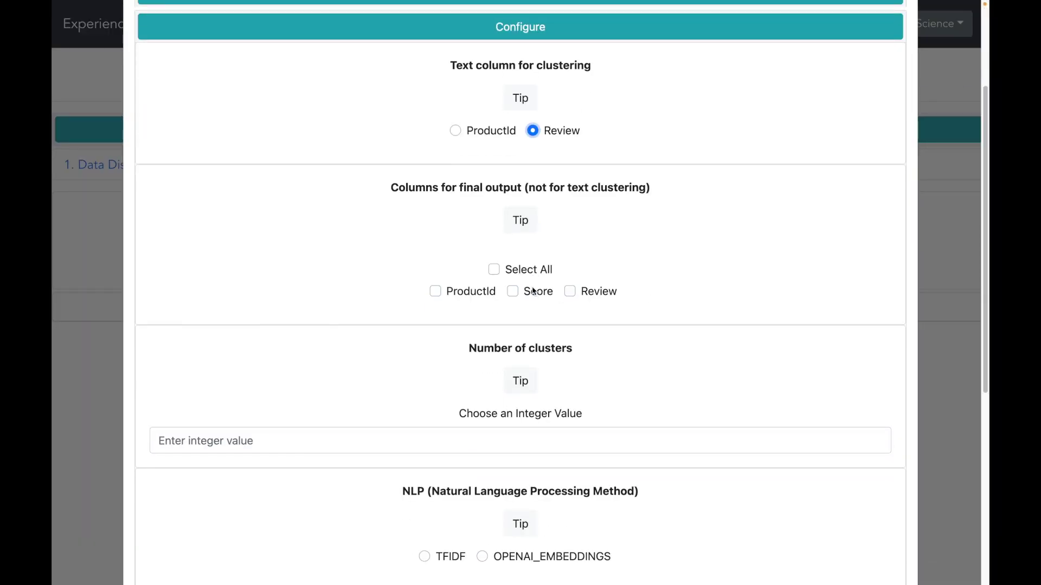
{"action": "left_click", "coordinate": [494, 270]}
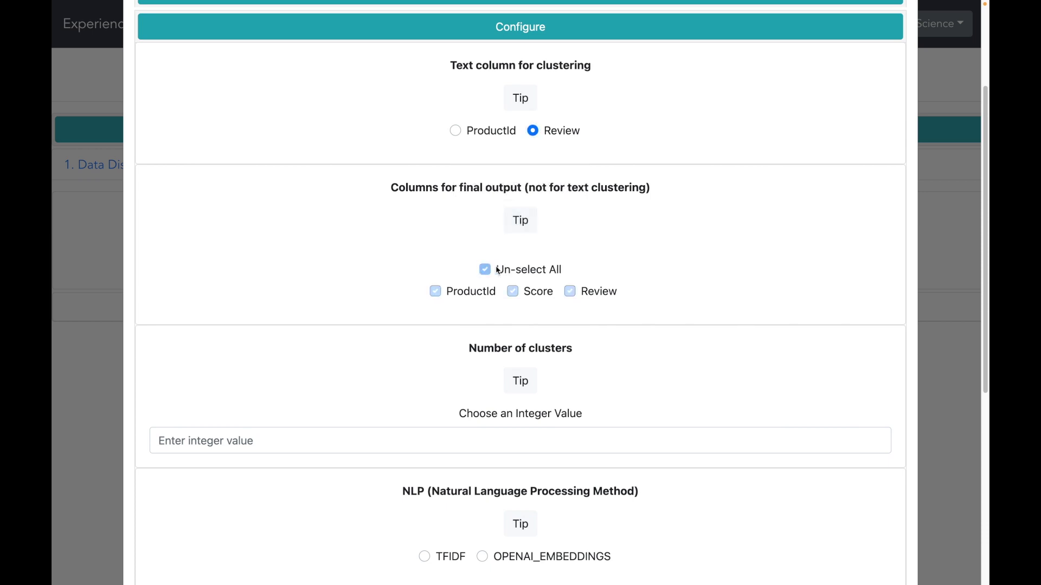
{"action": "left_click", "coordinate": [576, 294]}
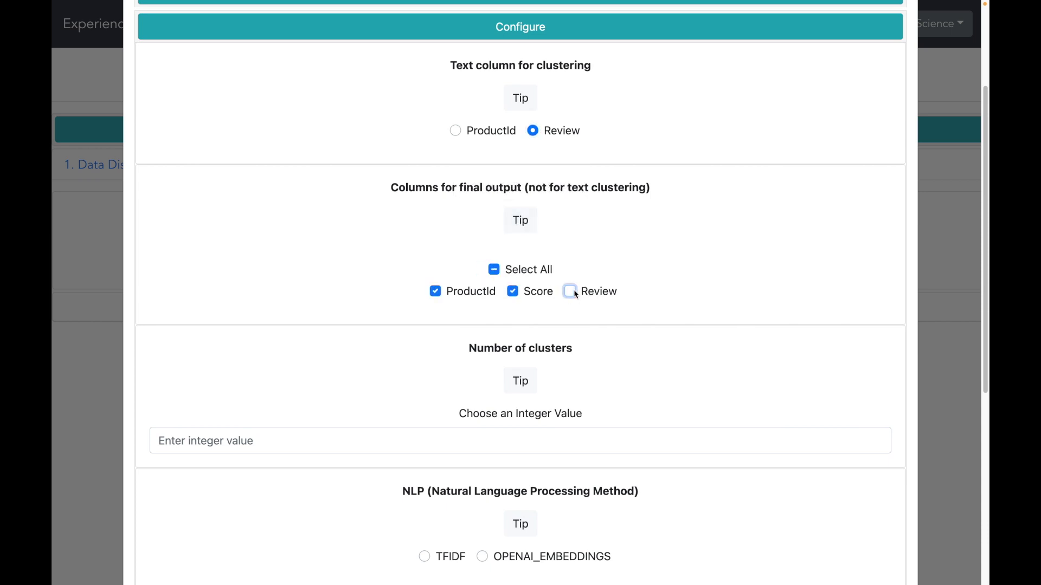
Set 5 clusters with OpenAI embeddings, save output as a sharable dataset, and run clustering
{"action": "scroll", "coordinate": [612, 330], "scroll_direction": "down", "scroll_amount": 2}
{"action": "left_click", "coordinate": [508, 342]}
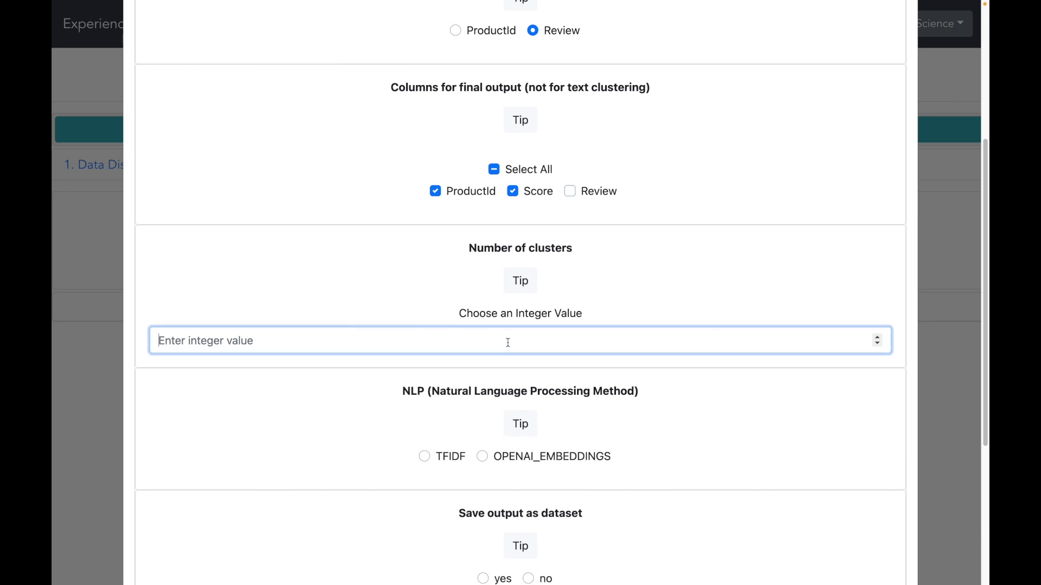
{"action": "type", "text": "5"}
{"action": "scroll", "coordinate": [506, 404], "scroll_direction": "down", "scroll_amount": 1}
{"action": "left_click", "coordinate": [482, 430]}
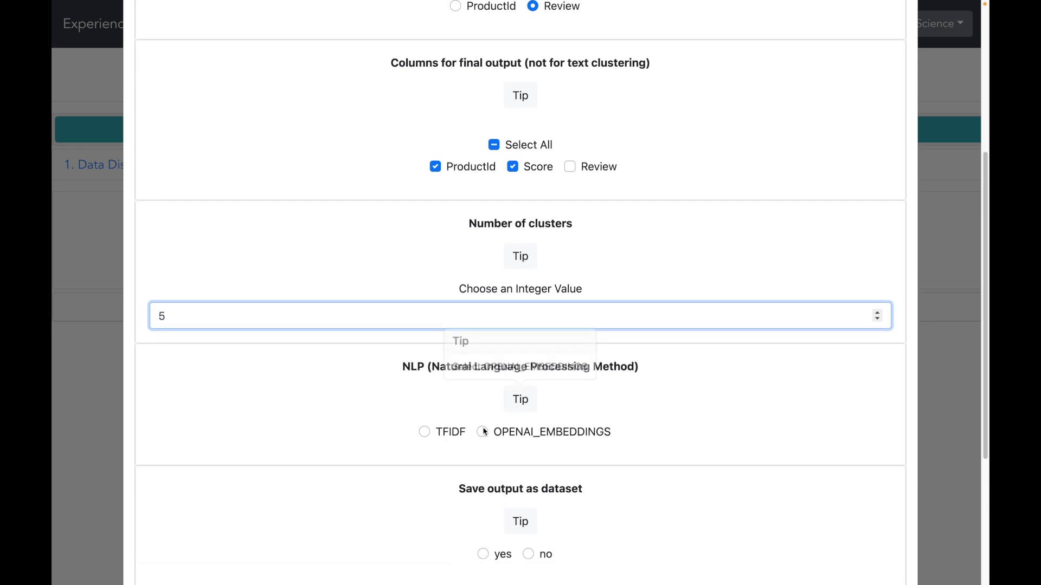
{"action": "scroll", "coordinate": [539, 417], "scroll_direction": "down", "scroll_amount": 4}
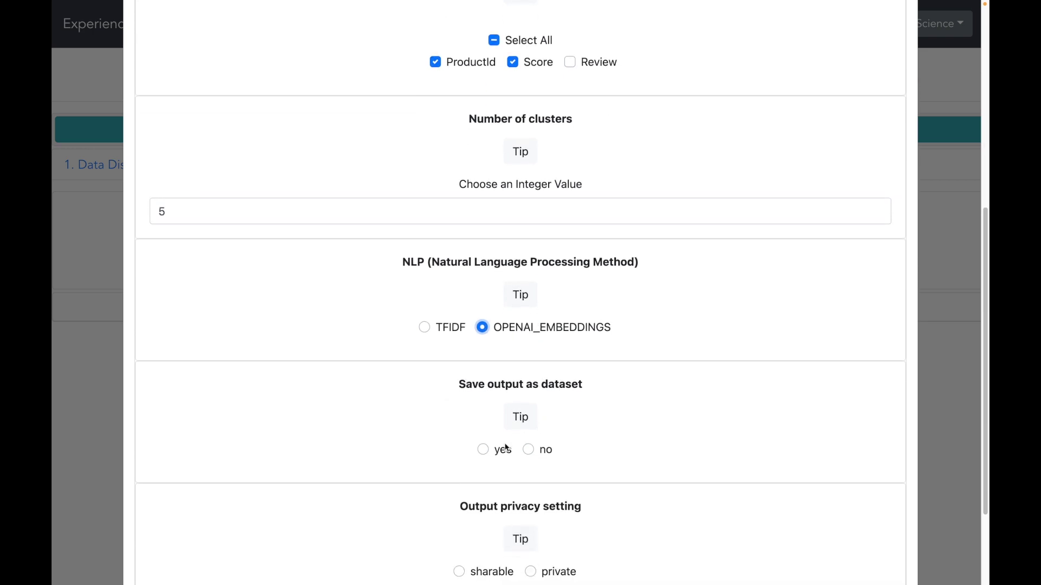
{"action": "left_click", "coordinate": [483, 450]}
{"action": "scroll", "coordinate": [466, 450], "scroll_direction": "down", "scroll_amount": 4}
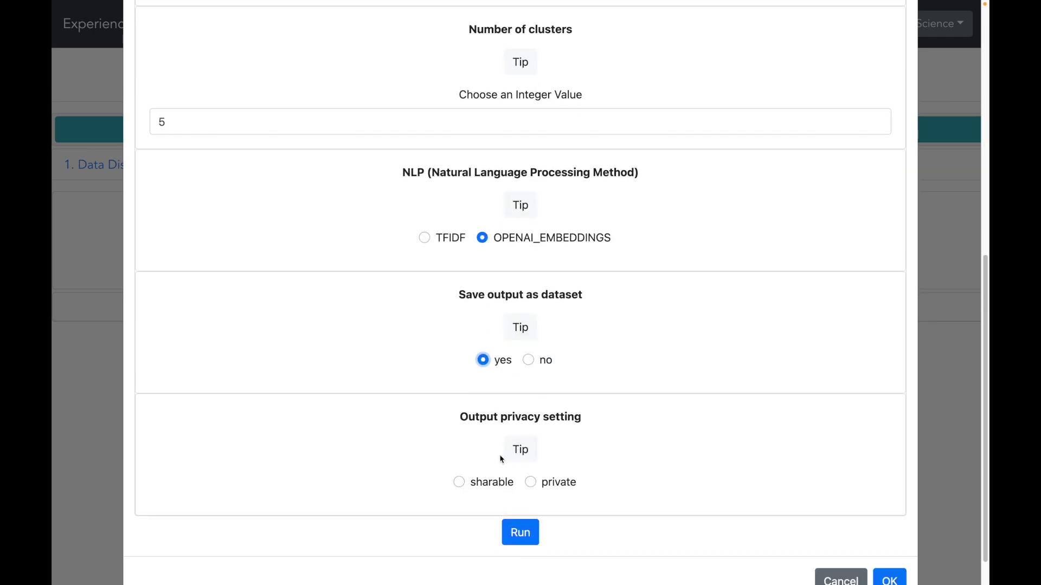
{"action": "left_click", "coordinate": [460, 482]}
{"action": "scroll", "coordinate": [488, 488], "scroll_direction": "down", "scroll_amount": 2}
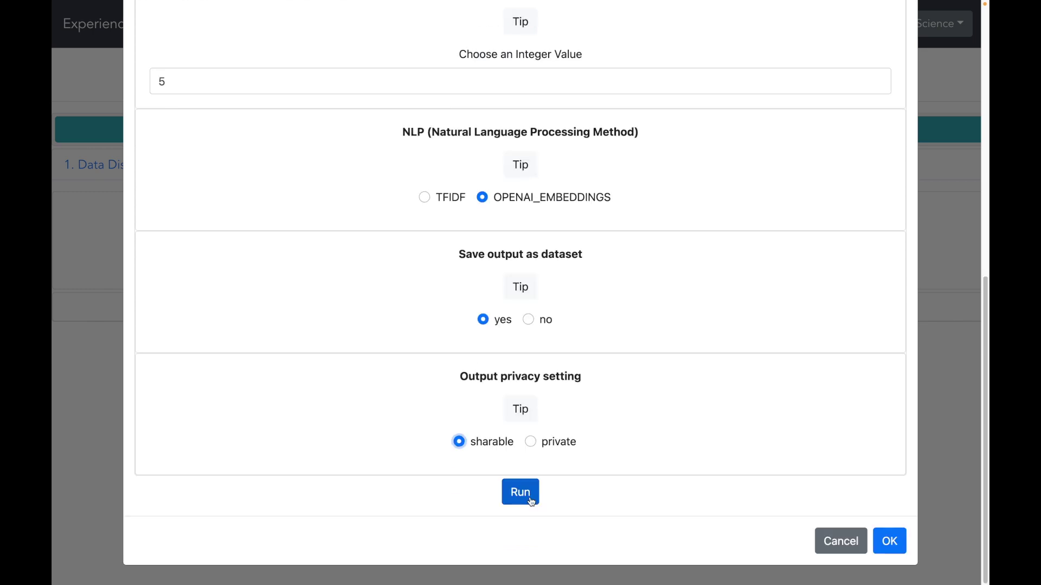
{"action": "left_click", "coordinate": [526, 495]}
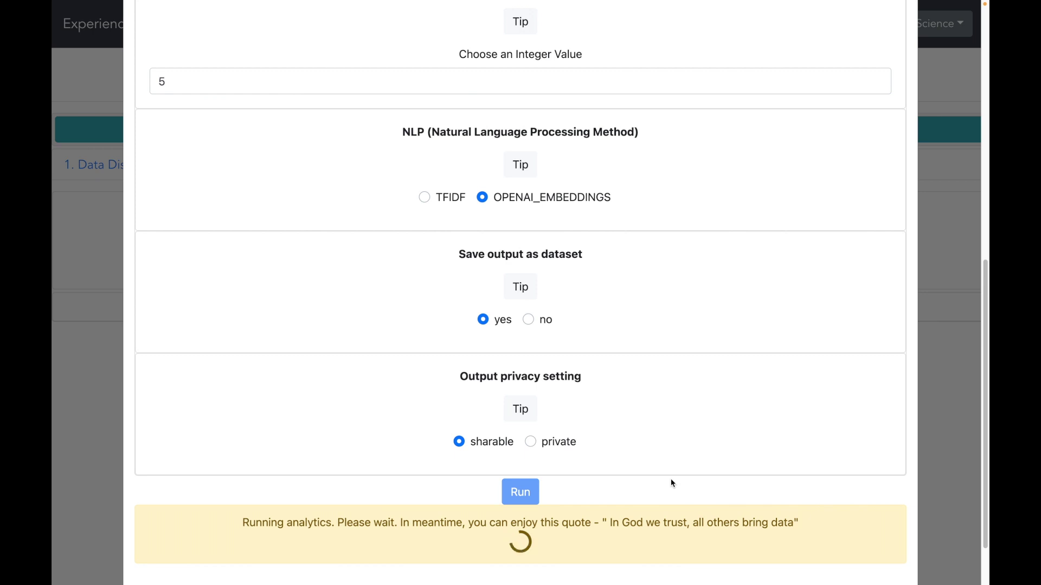
Scroll through the t-SNE clustering results and close the window
{"action": "scroll", "coordinate": [671, 479], "scroll_direction": "down", "scroll_amount": 5}
{"action": "scroll", "coordinate": [909, 457], "scroll_direction": "down", "scroll_amount": 4}
{"action": "scroll", "coordinate": [909, 454], "scroll_direction": "down", "scroll_amount": 3}
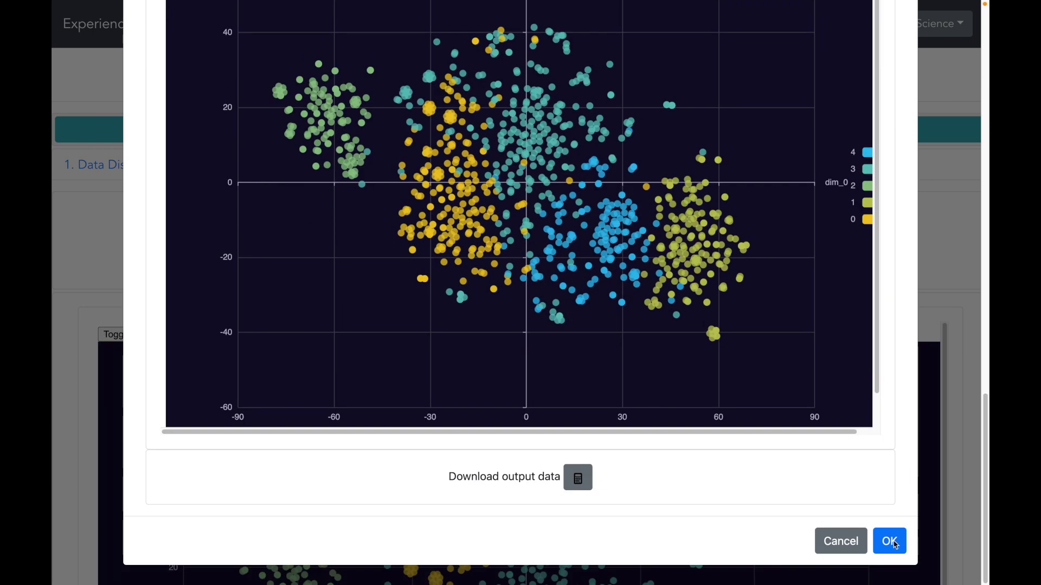
{"action": "left_click", "coordinate": [892, 542]}
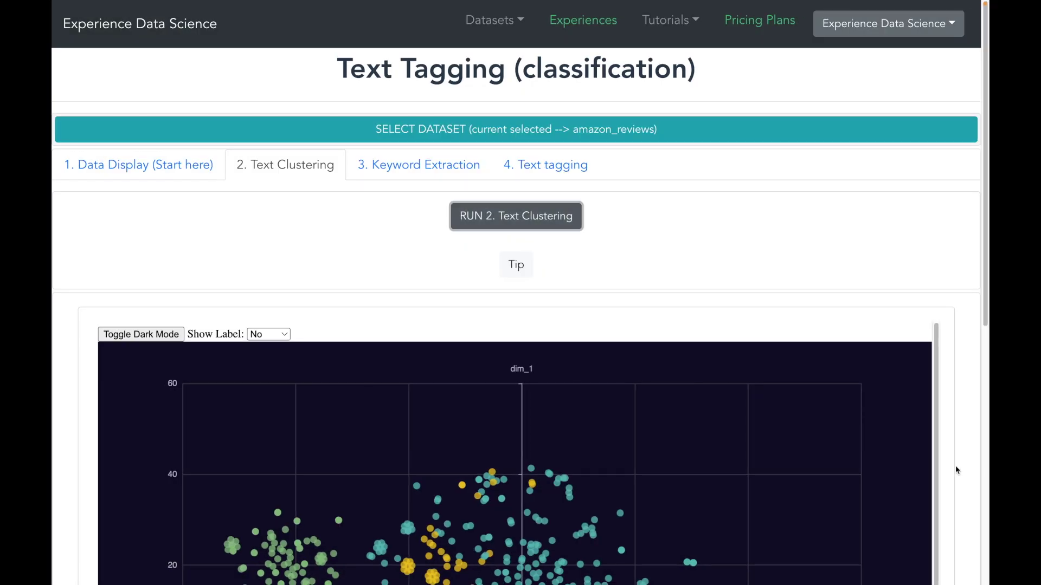
{"action": "scroll", "coordinate": [957, 469], "scroll_direction": "down", "scroll_amount": 3}
{"action": "scroll", "coordinate": [957, 467], "scroll_direction": "down", "scroll_amount": 4}
{"action": "scroll", "coordinate": [956, 468], "scroll_direction": "up", "scroll_amount": 1}
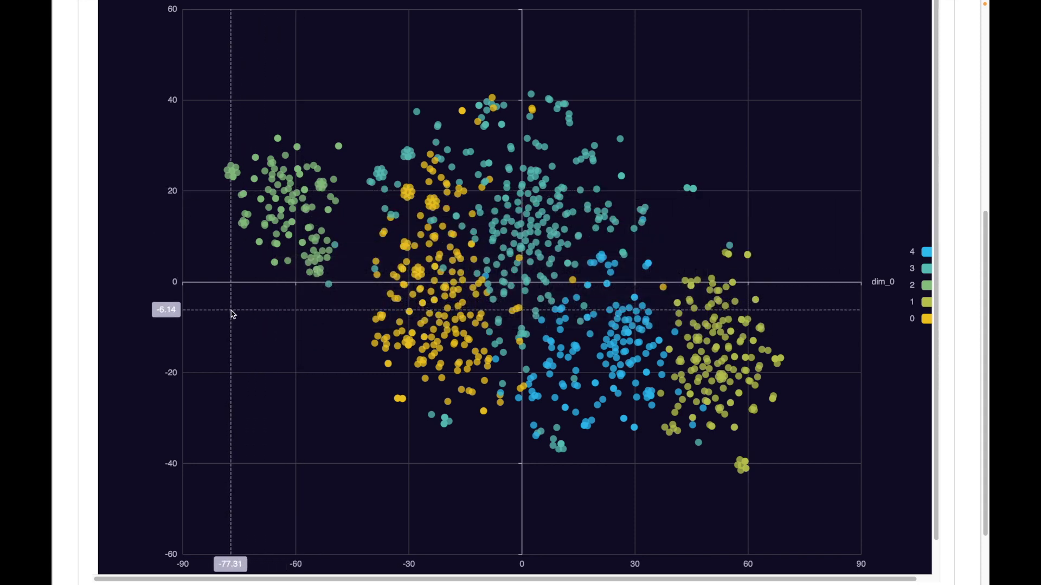
{"action": "mouse_move", "coordinate": [718, 368]}
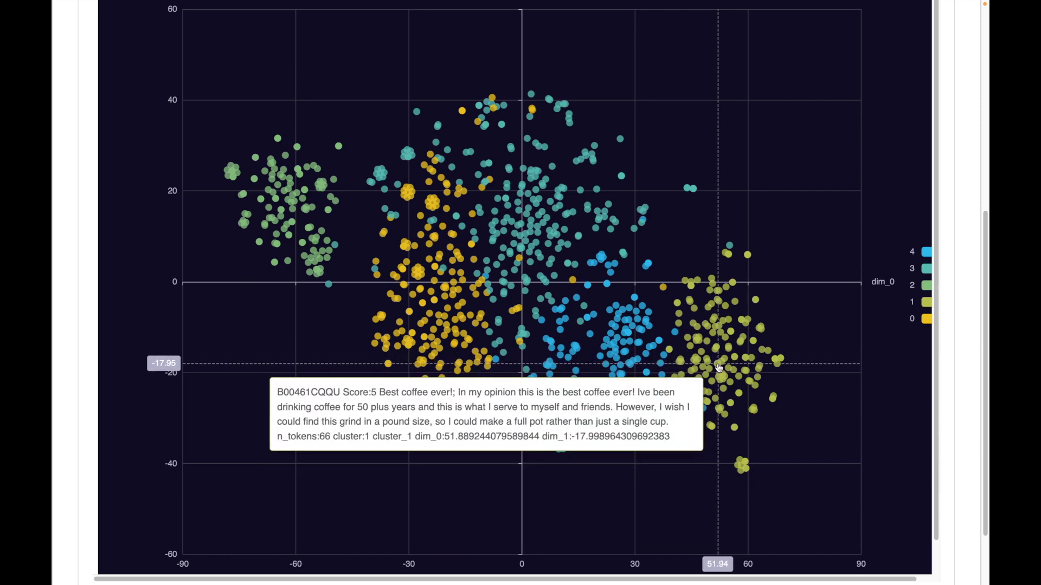
{"action": "scroll", "coordinate": [522, 226], "scroll_direction": "up", "scroll_amount": 7}
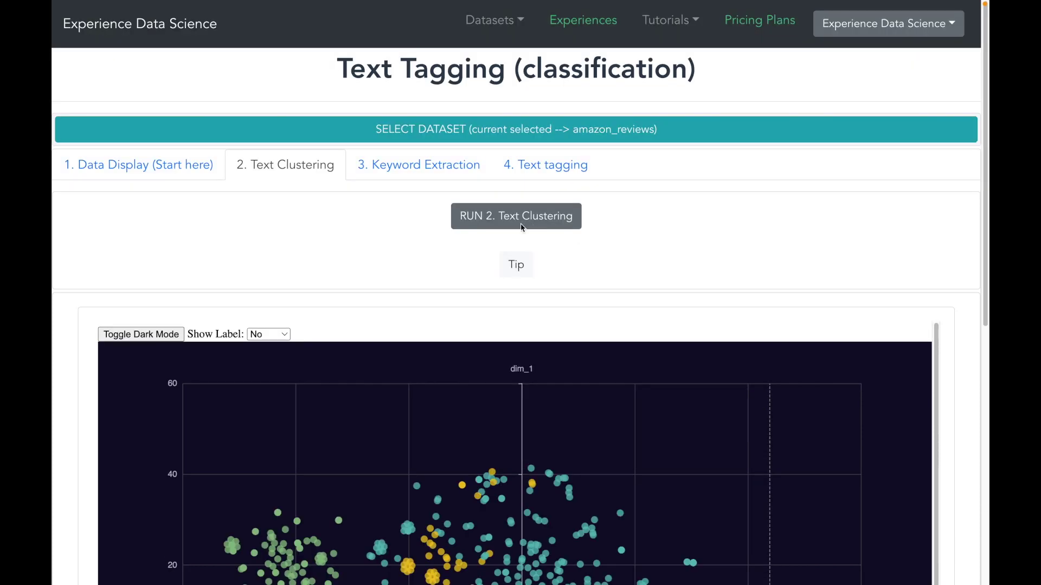
{"action": "left_click", "coordinate": [428, 171]}
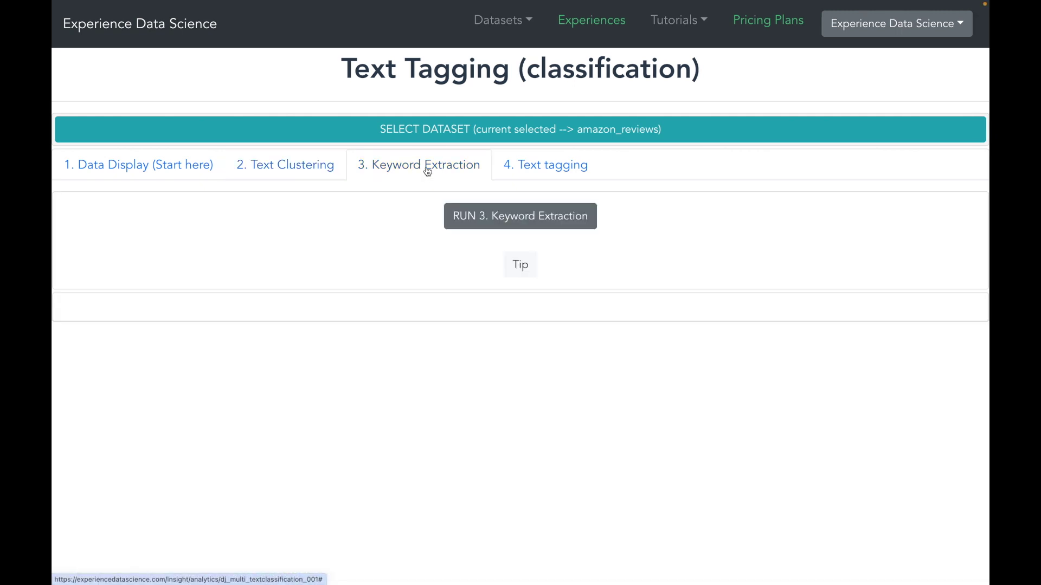
Refresh the dataset list and choose amazon_reviews_output_textclustering for keyword extraction
{"action": "left_click", "coordinate": [465, 135]}
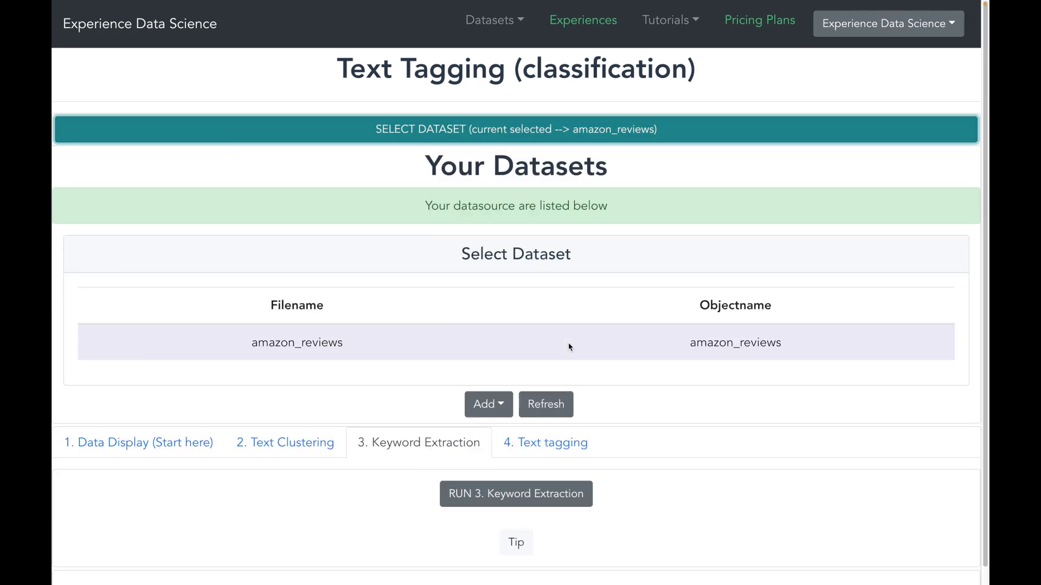
{"action": "left_click", "coordinate": [564, 404]}
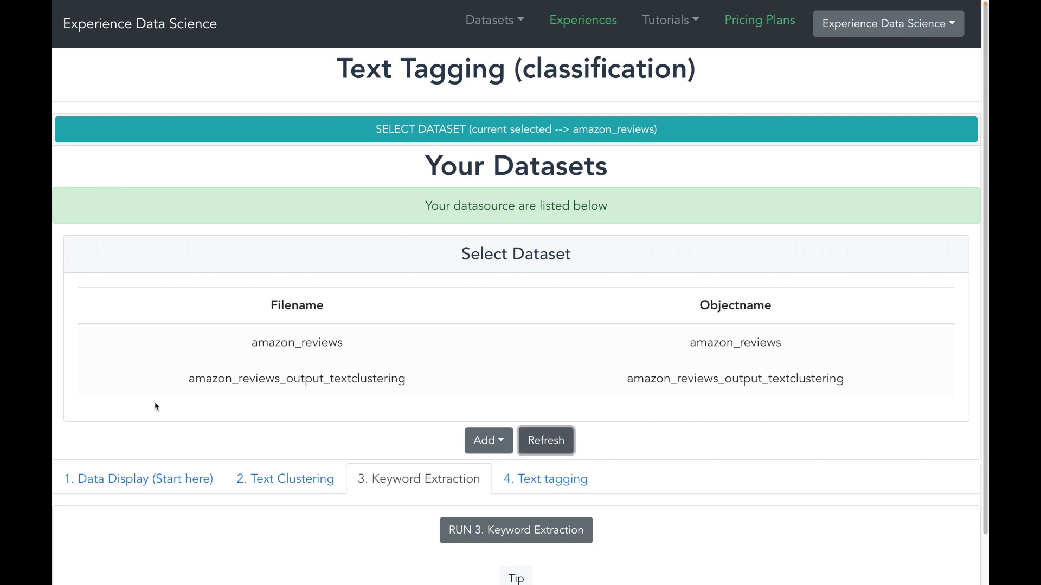
{"action": "left_click", "coordinate": [223, 380]}
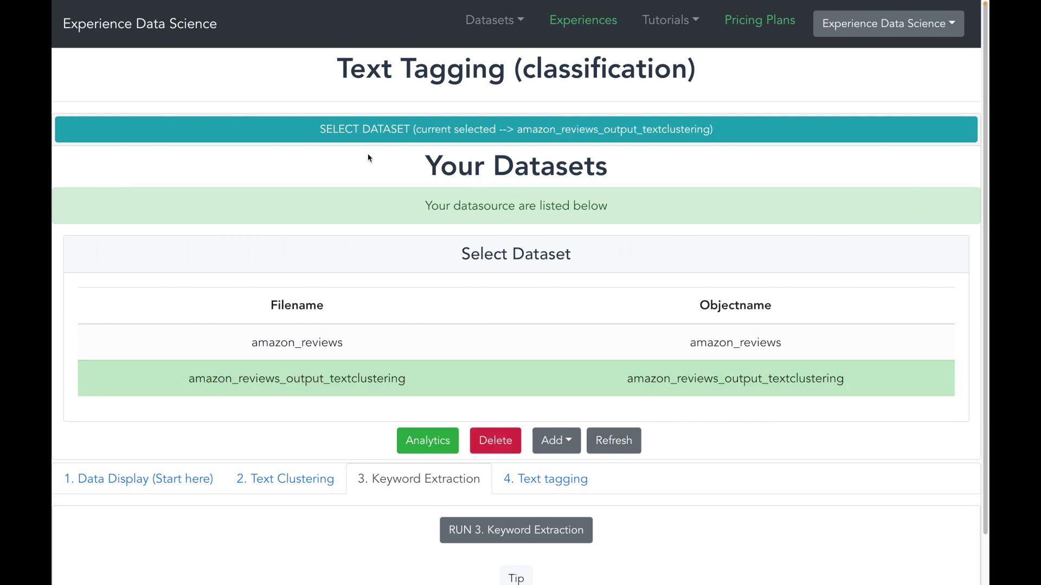
{"action": "left_click", "coordinate": [367, 127]}
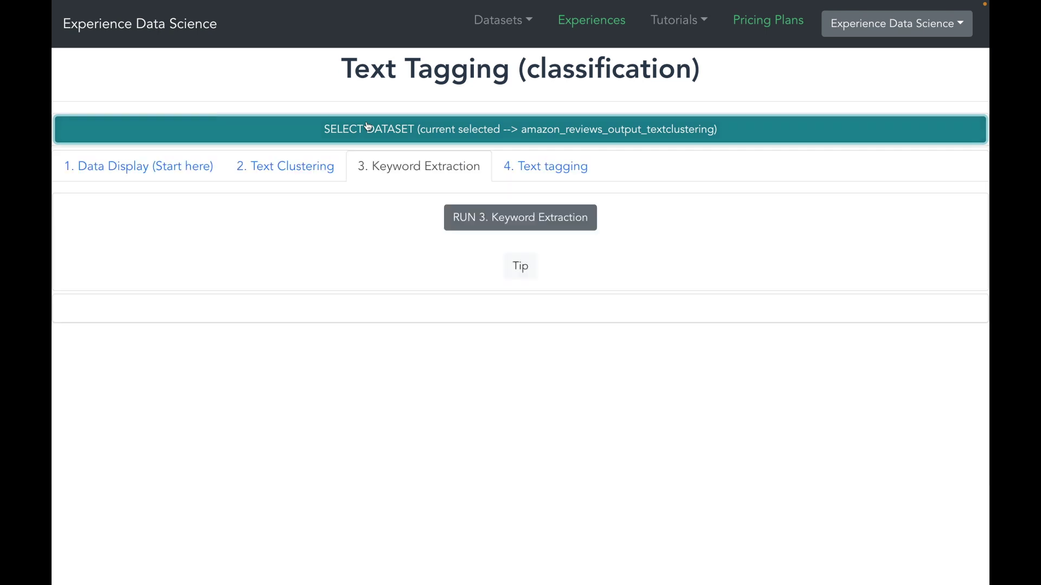
{"action": "left_click", "coordinate": [478, 224]}
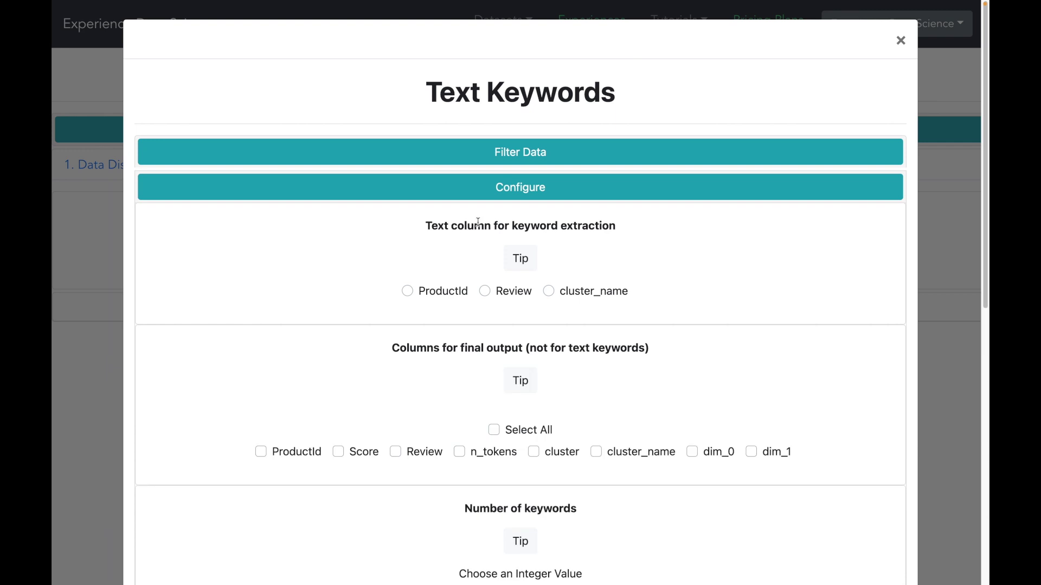
Filter the data to cluster_2 only, the dog food cluster
{"action": "left_click", "coordinate": [518, 271]}
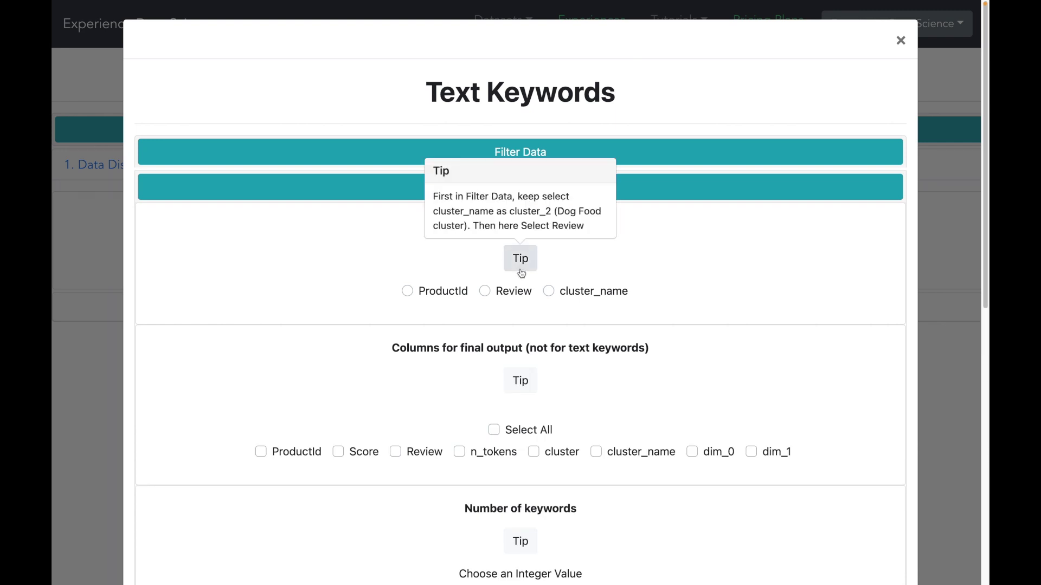
{"action": "left_click", "coordinate": [399, 151]}
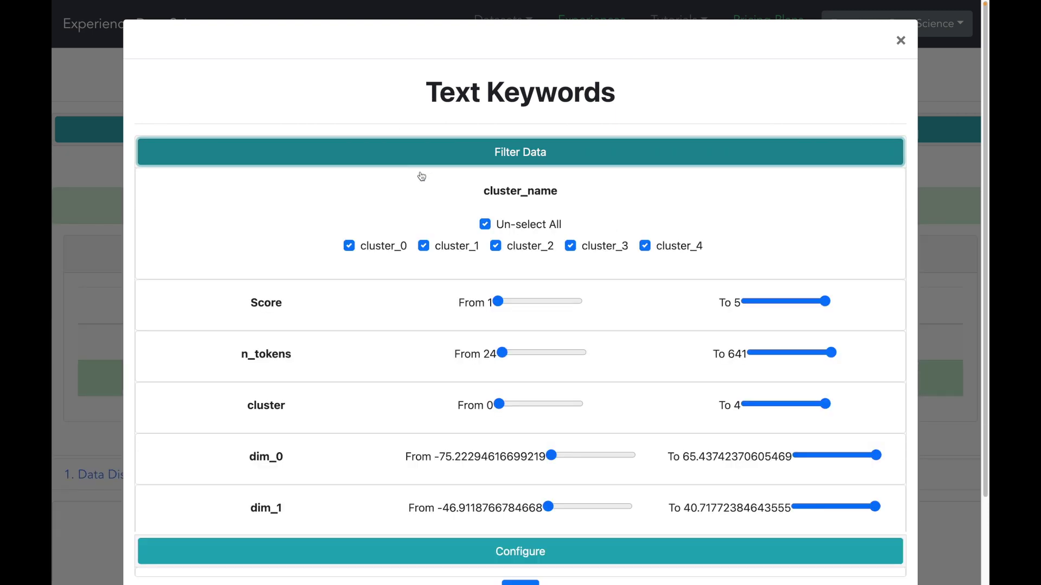
{"action": "left_click", "coordinate": [489, 228]}
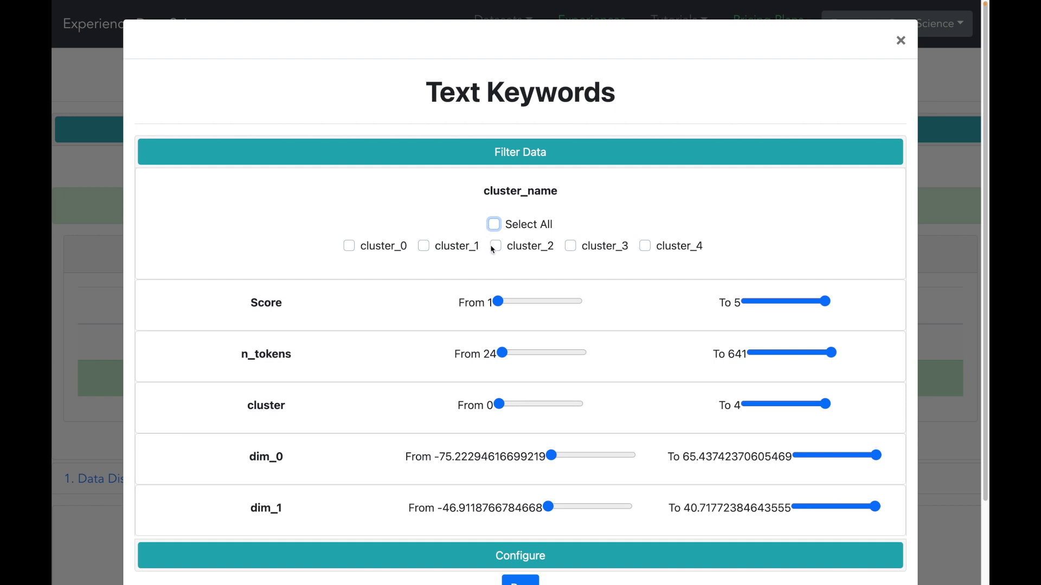
{"action": "left_click", "coordinate": [498, 249]}
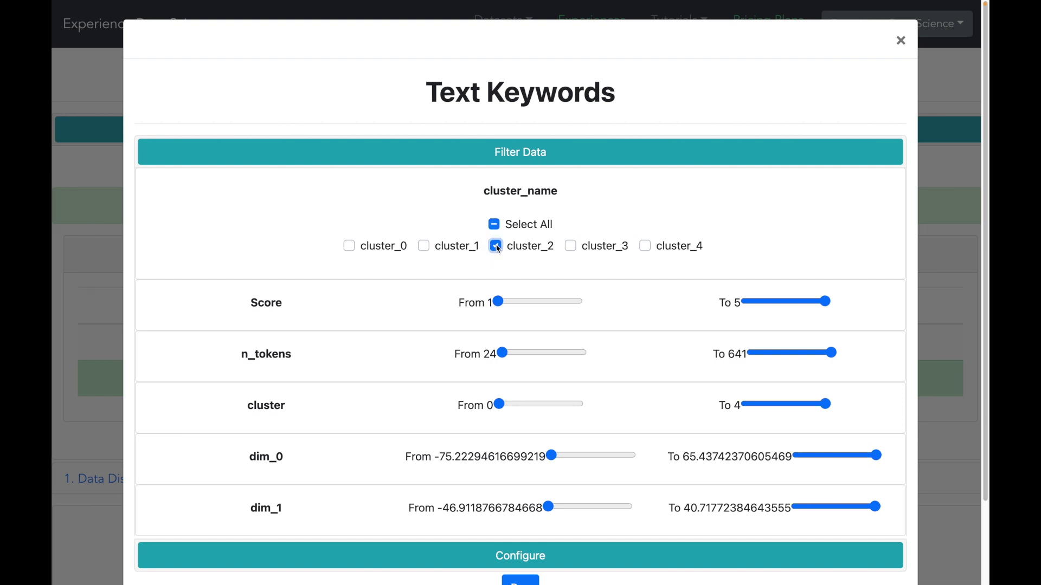
{"action": "left_click", "coordinate": [507, 154]}
Extract 5 keywords from Review, outputting all columns except Review
{"action": "left_click", "coordinate": [508, 191]}
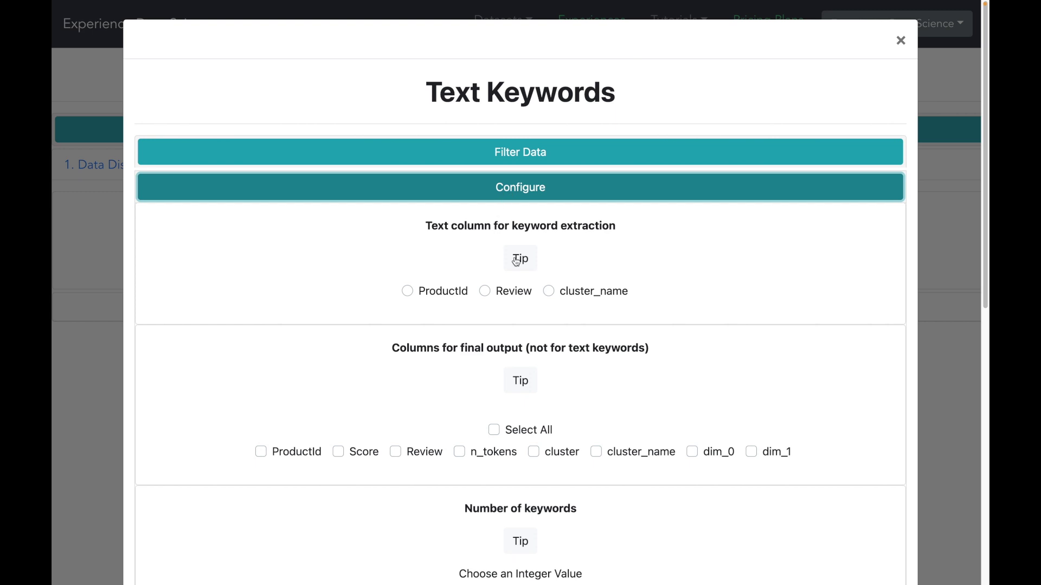
{"action": "left_click", "coordinate": [486, 296]}
{"action": "scroll", "coordinate": [490, 297], "scroll_direction": "down", "scroll_amount": 3}
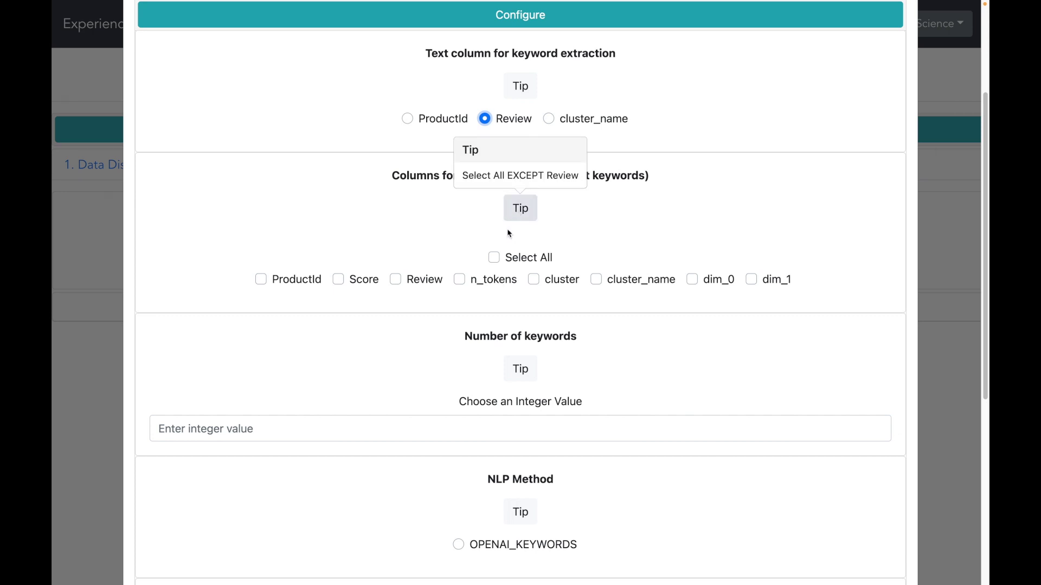
{"action": "left_click", "coordinate": [494, 258]}
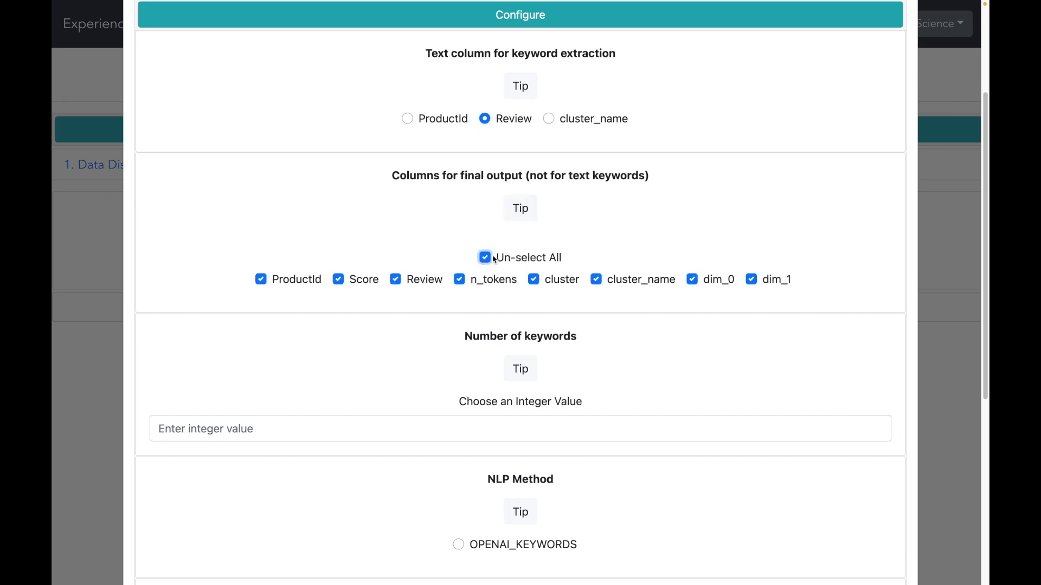
{"action": "left_click", "coordinate": [395, 280]}
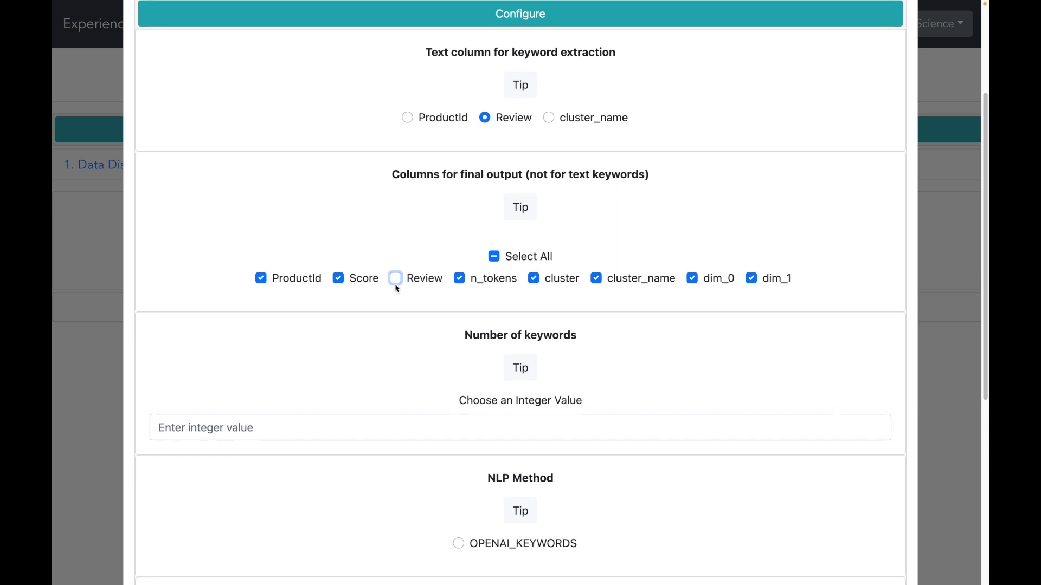
{"action": "scroll", "coordinate": [395, 282], "scroll_direction": "down", "scroll_amount": 3}
{"action": "left_click", "coordinate": [383, 270]}
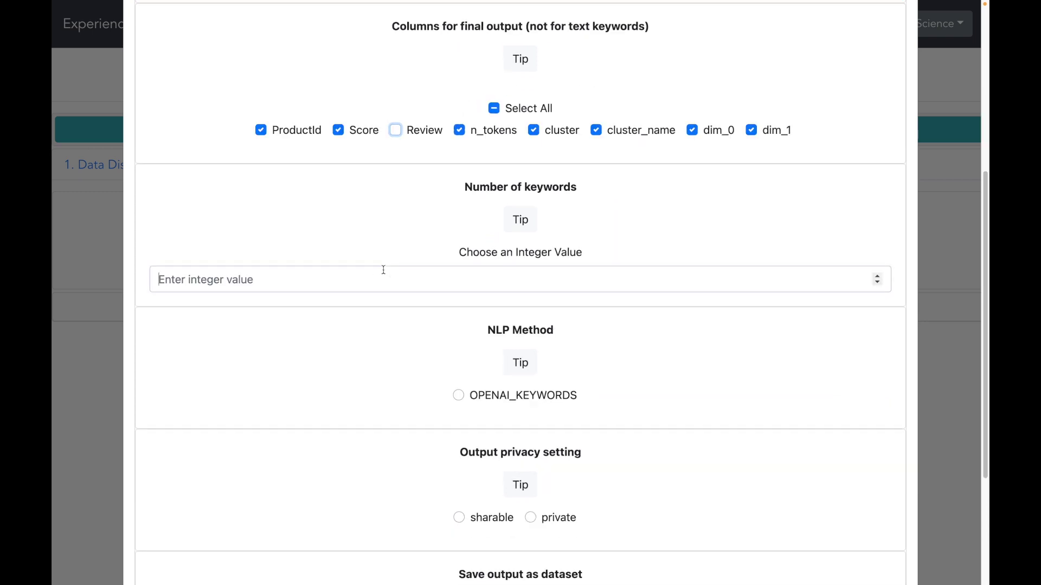
{"action": "type", "text": "55"}
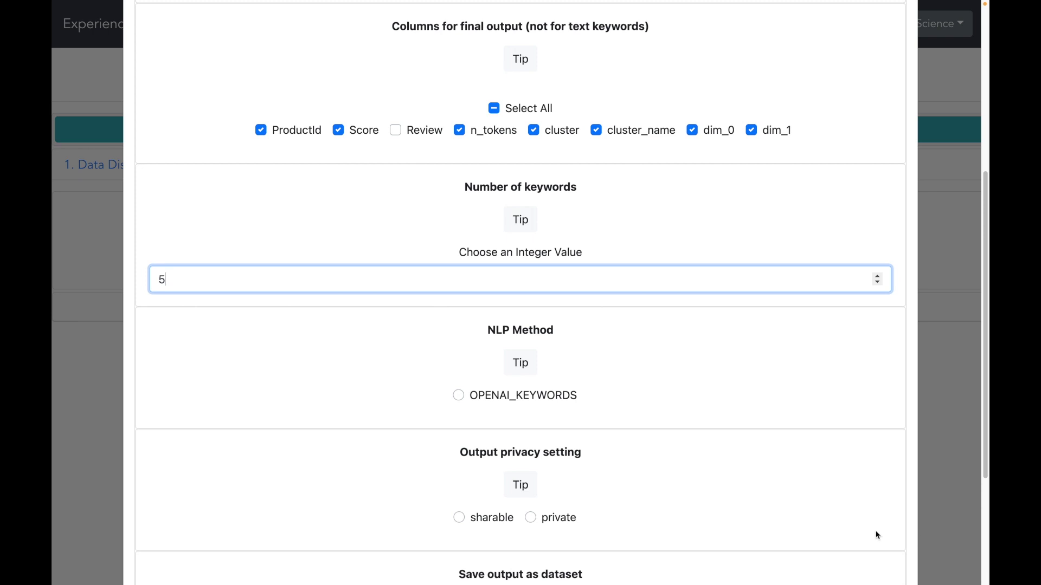
Use OPENAI_KEYWORDS, make the output sharable and saved, and run the extraction
{"action": "left_click", "coordinate": [461, 401]}
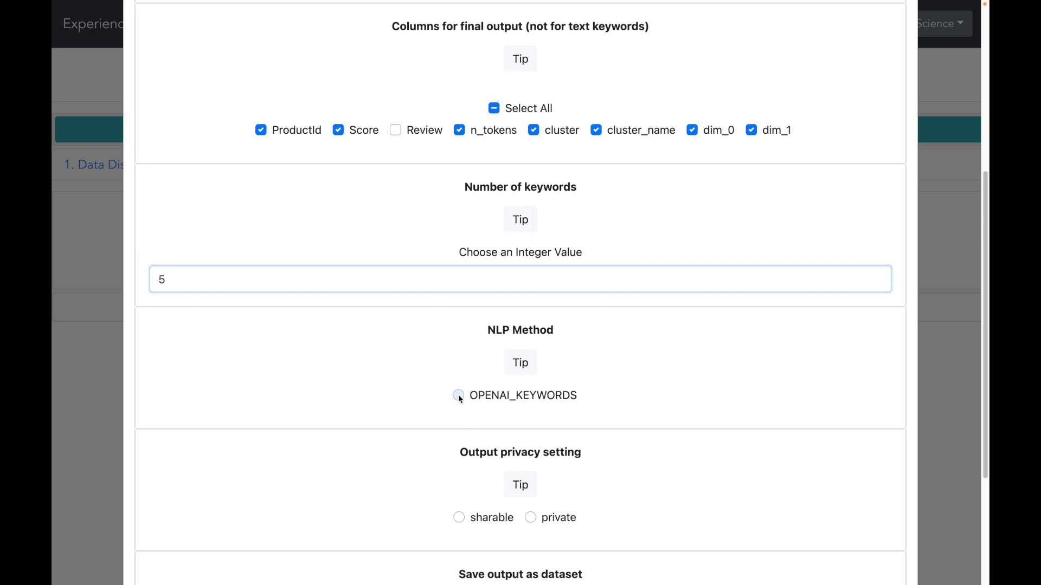
{"action": "left_click", "coordinate": [461, 520]}
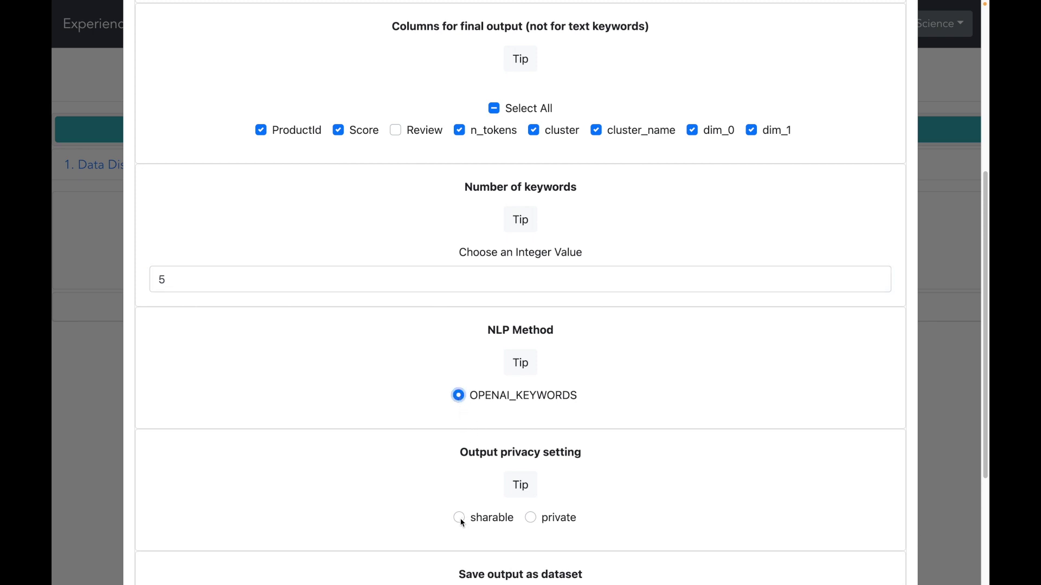
{"action": "scroll", "coordinate": [488, 438], "scroll_direction": "down", "scroll_amount": 2}
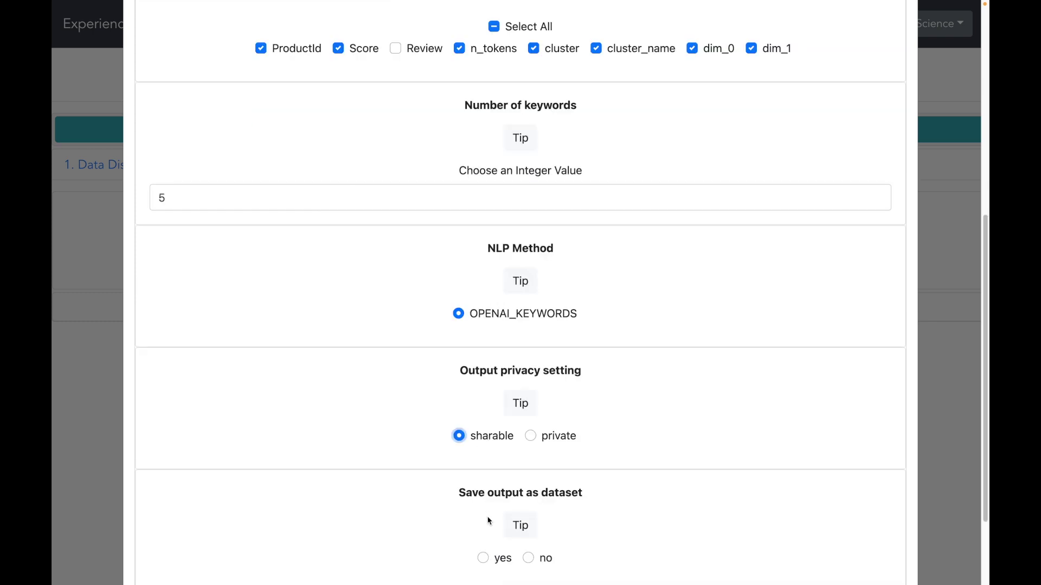
{"action": "left_click", "coordinate": [482, 558]}
{"action": "scroll", "coordinate": [444, 483], "scroll_direction": "down", "scroll_amount": 2}
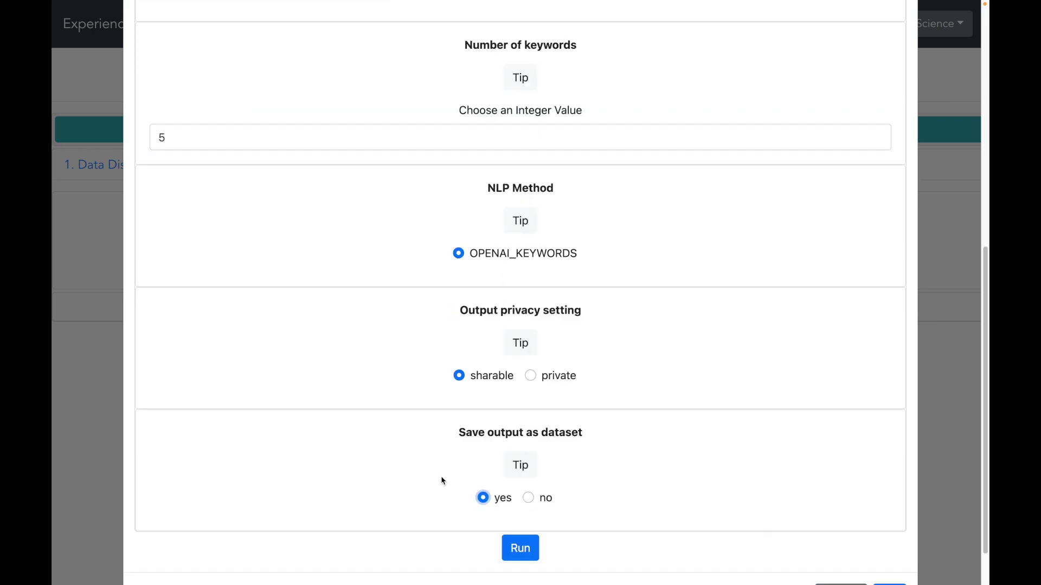
{"action": "left_click", "coordinate": [513, 492]}
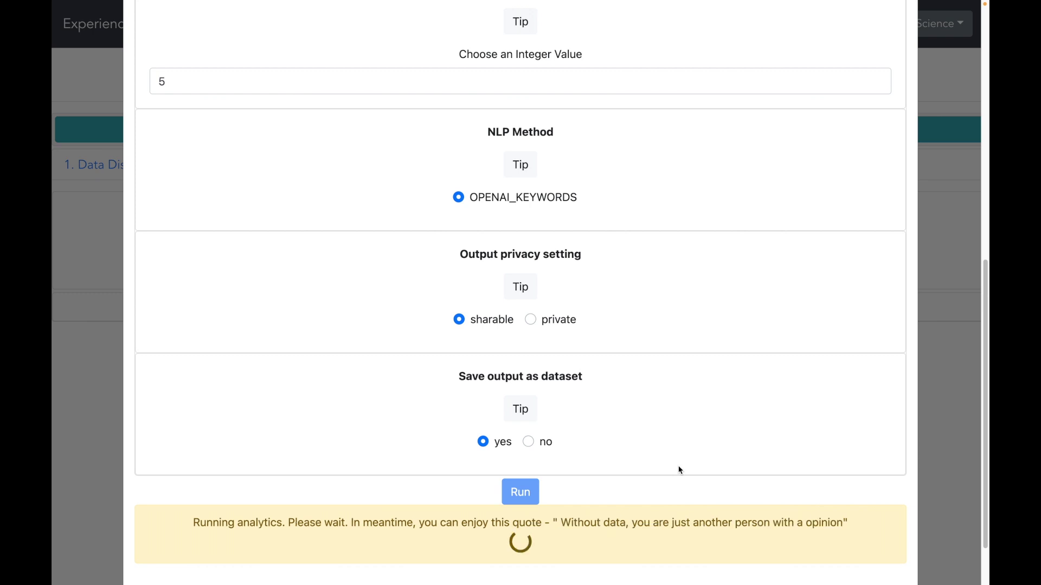
{"action": "scroll", "coordinate": [908, 504], "scroll_direction": "down", "scroll_amount": 5}
Scroll through the keyword results, close them, and scroll down to the network graph
{"action": "scroll", "coordinate": [908, 504], "scroll_direction": "down", "scroll_amount": 5}
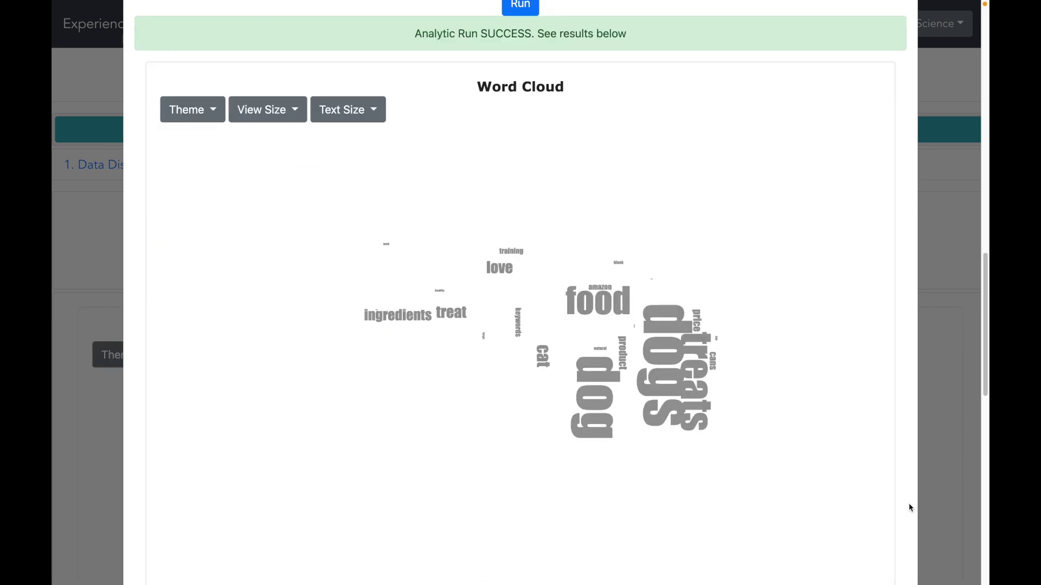
{"action": "scroll", "coordinate": [909, 507], "scroll_direction": "down", "scroll_amount": 2}
{"action": "scroll", "coordinate": [908, 507], "scroll_direction": "down", "scroll_amount": 2}
{"action": "scroll", "coordinate": [900, 508], "scroll_direction": "down", "scroll_amount": 3}
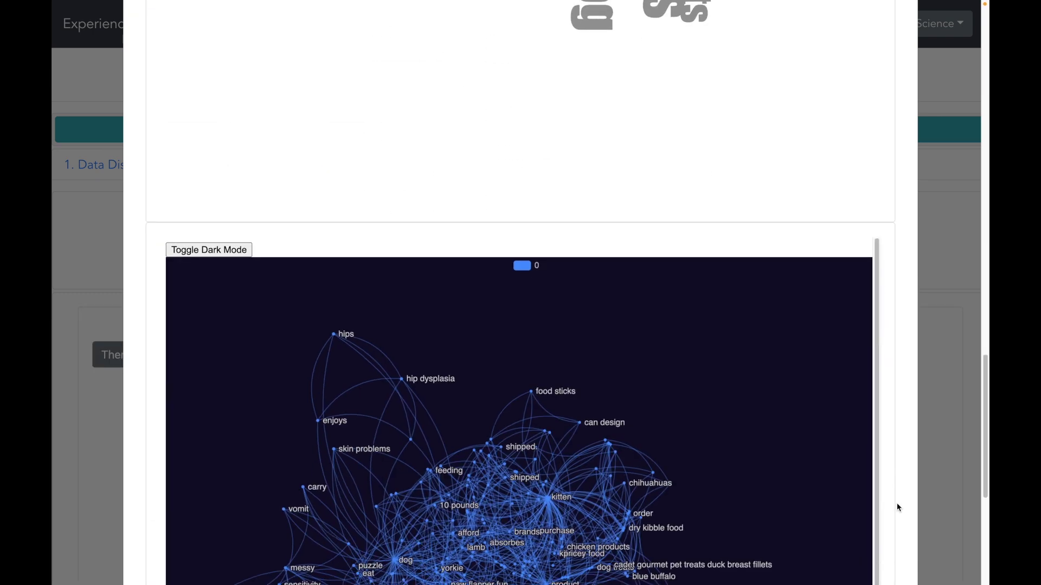
{"action": "scroll", "coordinate": [898, 508], "scroll_direction": "down", "scroll_amount": 3}
{"action": "scroll", "coordinate": [898, 504], "scroll_direction": "down", "scroll_amount": 2}
{"action": "scroll", "coordinate": [894, 515], "scroll_direction": "down", "scroll_amount": 1}
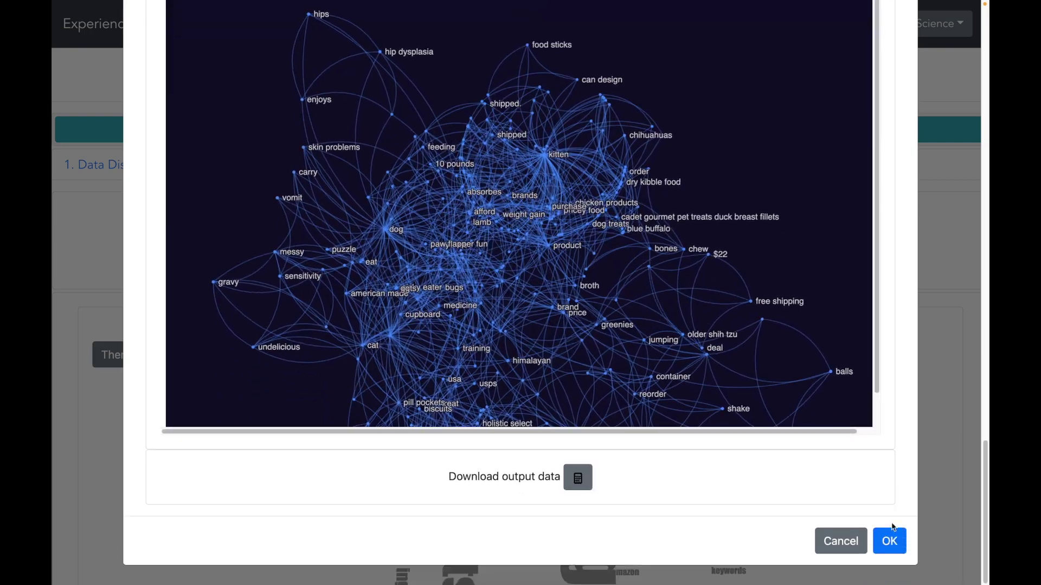
{"action": "left_click", "coordinate": [890, 539]}
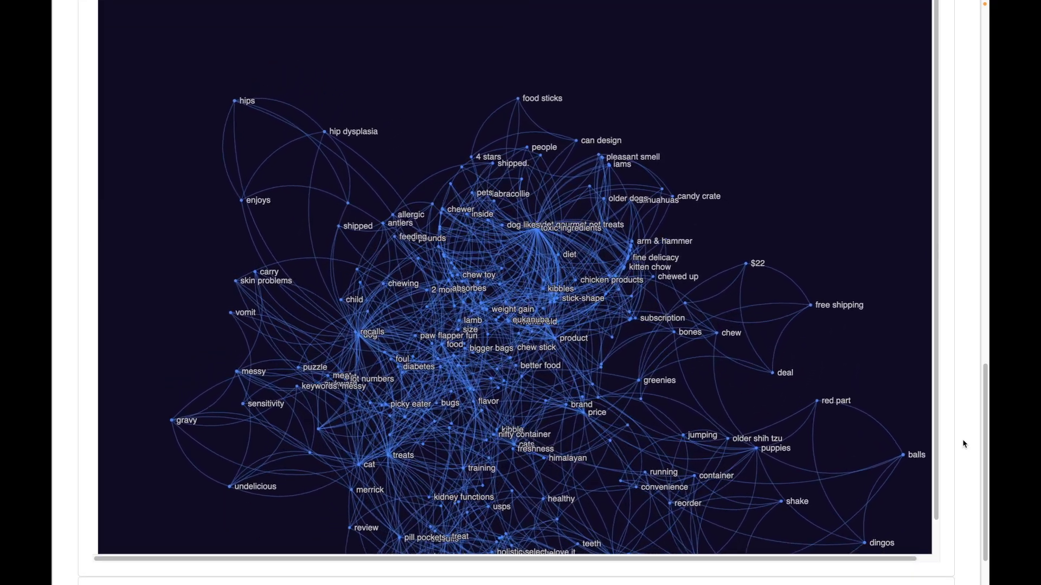
{"action": "scroll", "coordinate": [964, 446], "scroll_direction": "down", "scroll_amount": 1}
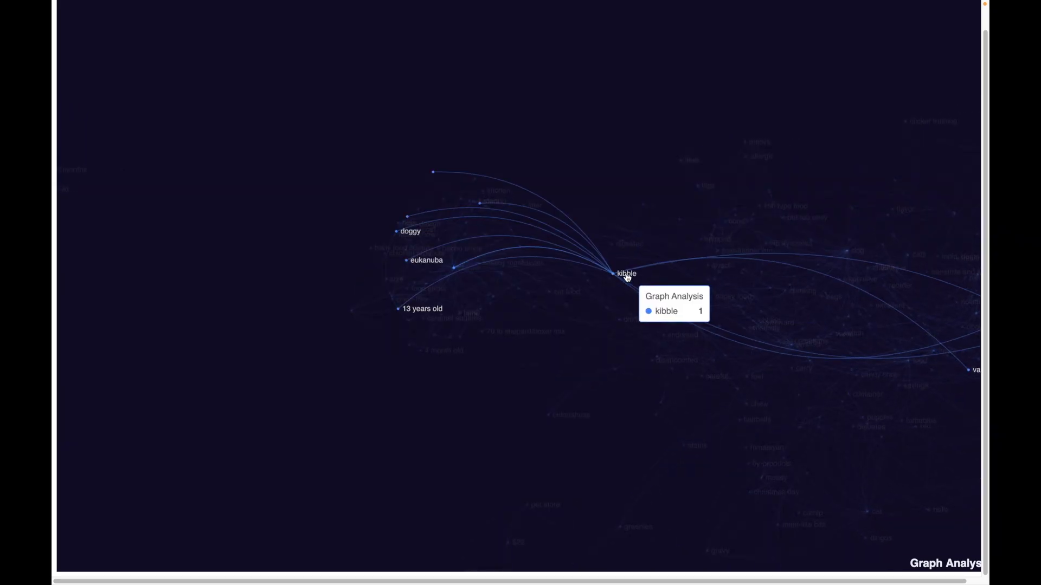
Pan the keyword network graph, then download the keyword extraction output data
{"action": "left_click_drag", "start_coordinate": [473, 281], "coordinate": [365, 264]}
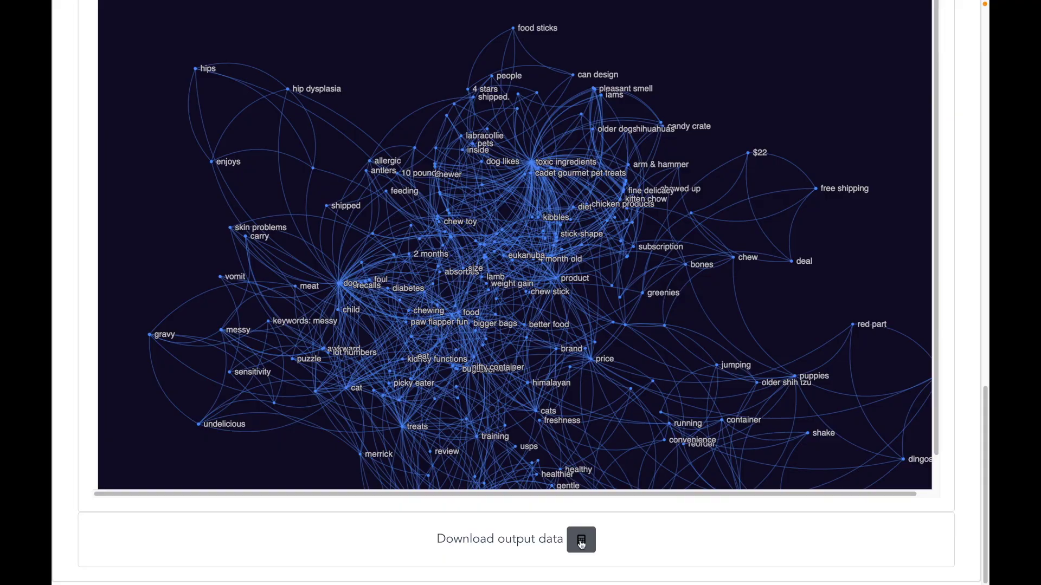
{"action": "left_click", "coordinate": [582, 545]}
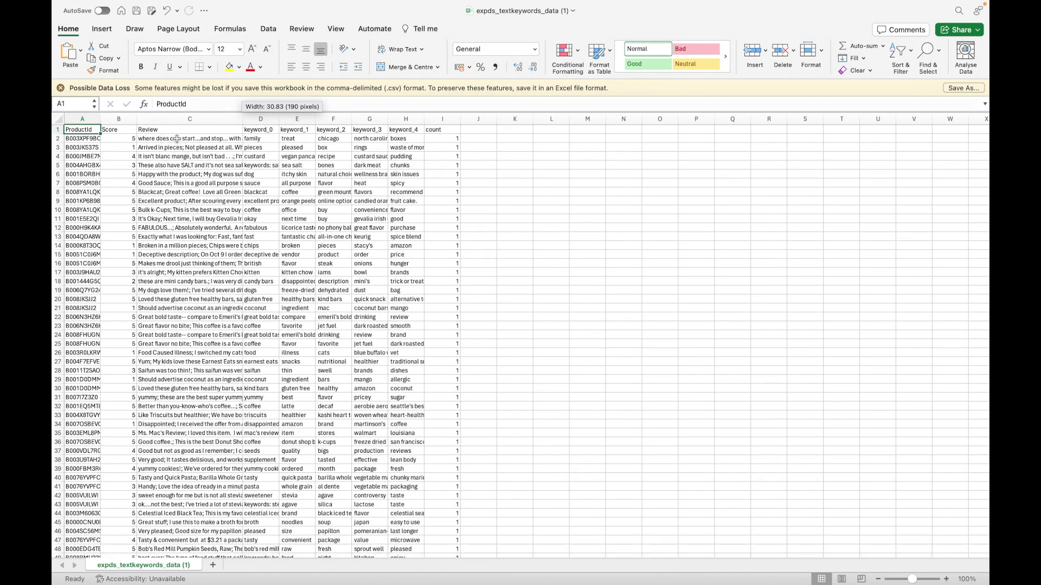
Check the review in C2, then select columns D–H, keyword_0 through keyword_4
{"action": "left_click", "coordinate": [177, 139]}
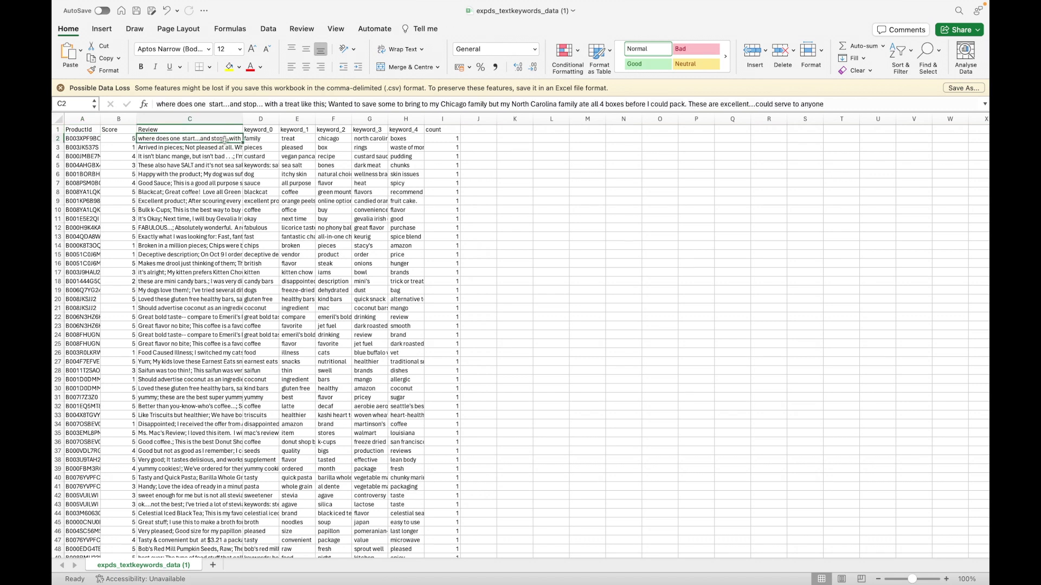
{"action": "left_click", "coordinate": [265, 119]}
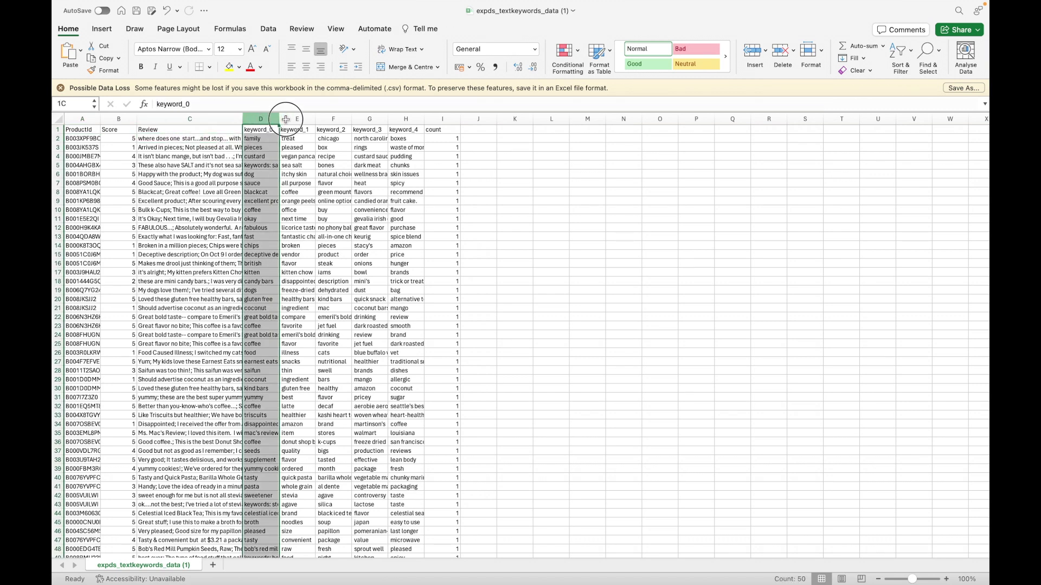
{"action": "left_click_drag", "start_coordinate": [286, 119], "coordinate": [414, 118]}
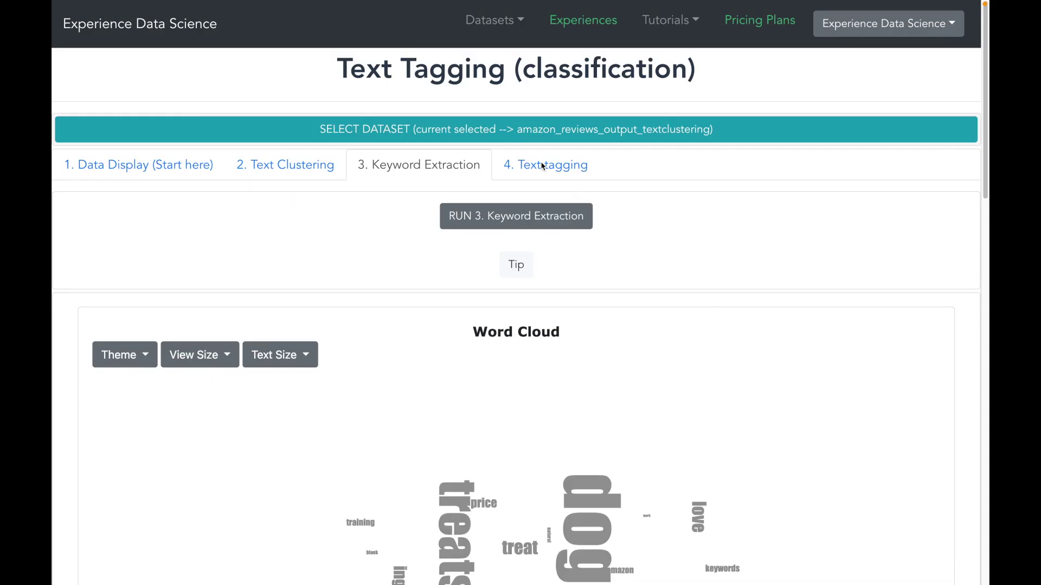
Start a 4. Text tagging run with the data filtered to cluster_2 only
{"action": "left_click", "coordinate": [546, 168]}
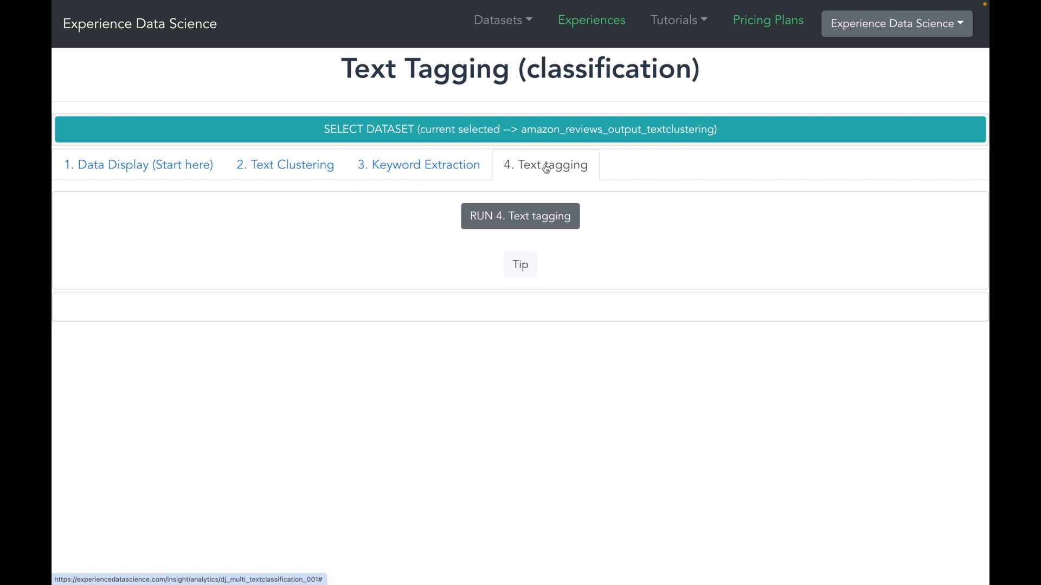
{"action": "left_click", "coordinate": [529, 216]}
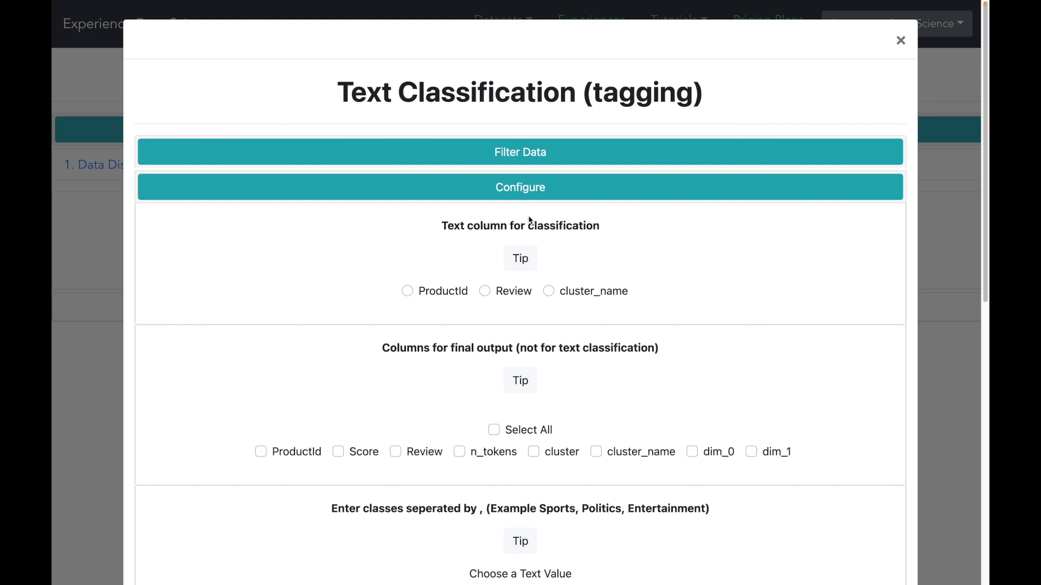
{"action": "left_click", "coordinate": [549, 152]}
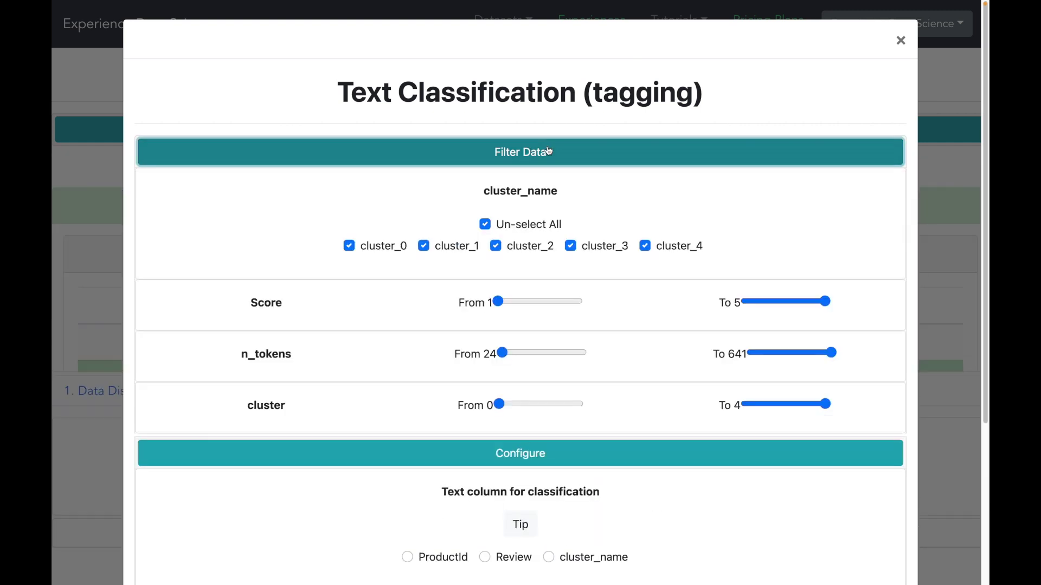
{"action": "left_click", "coordinate": [485, 225]}
{"action": "left_click", "coordinate": [495, 245]}
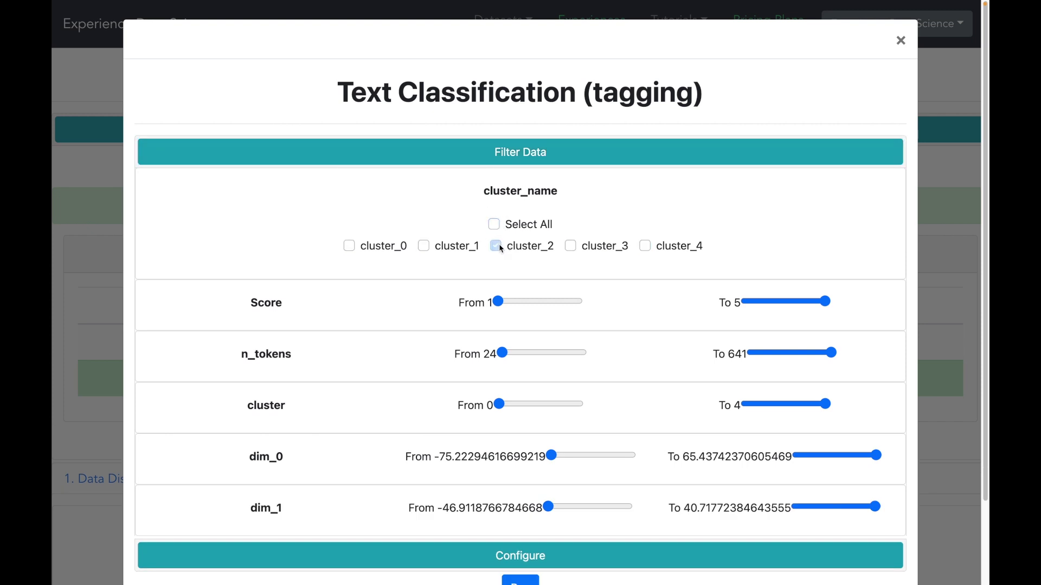
{"action": "left_click", "coordinate": [520, 152]}
Configure classification on the Review column, outputting every column except Review
{"action": "left_click", "coordinate": [541, 187]}
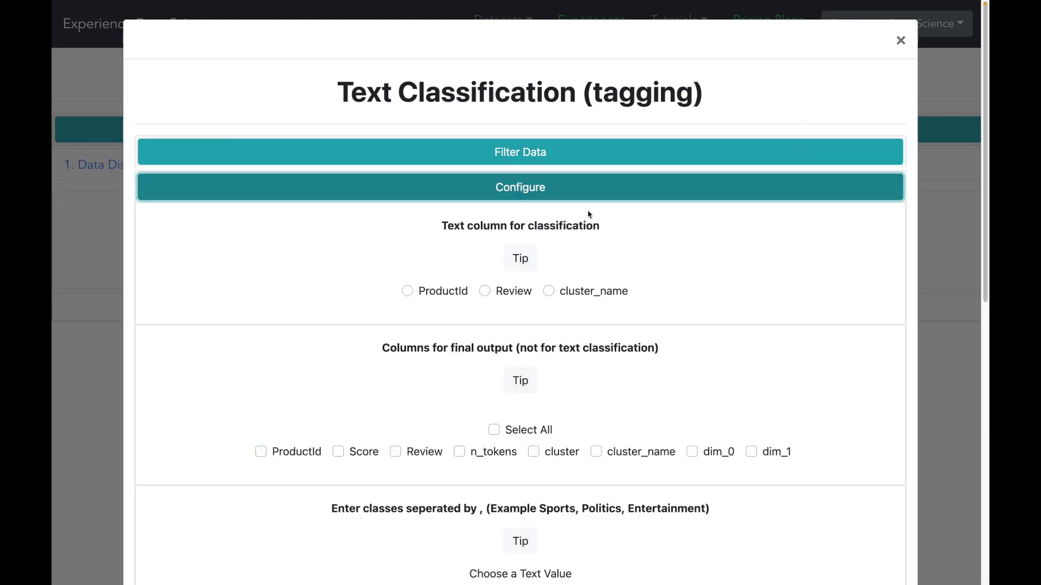
{"action": "left_click", "coordinate": [526, 261]}
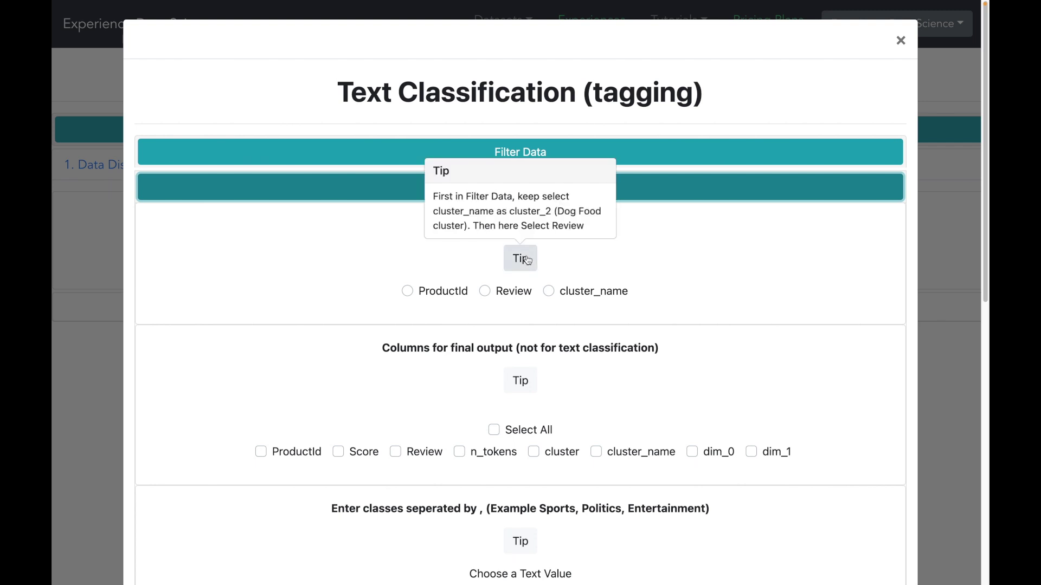
{"action": "left_click", "coordinate": [485, 292]}
{"action": "scroll", "coordinate": [485, 297], "scroll_direction": "down", "scroll_amount": 2}
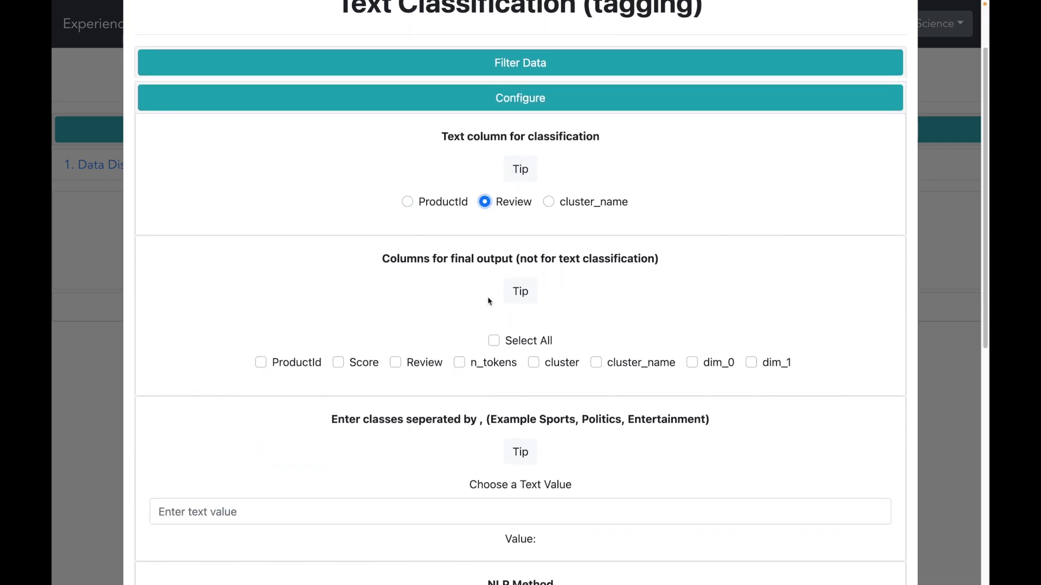
{"action": "left_click", "coordinate": [493, 339]}
{"action": "left_click", "coordinate": [396, 362]}
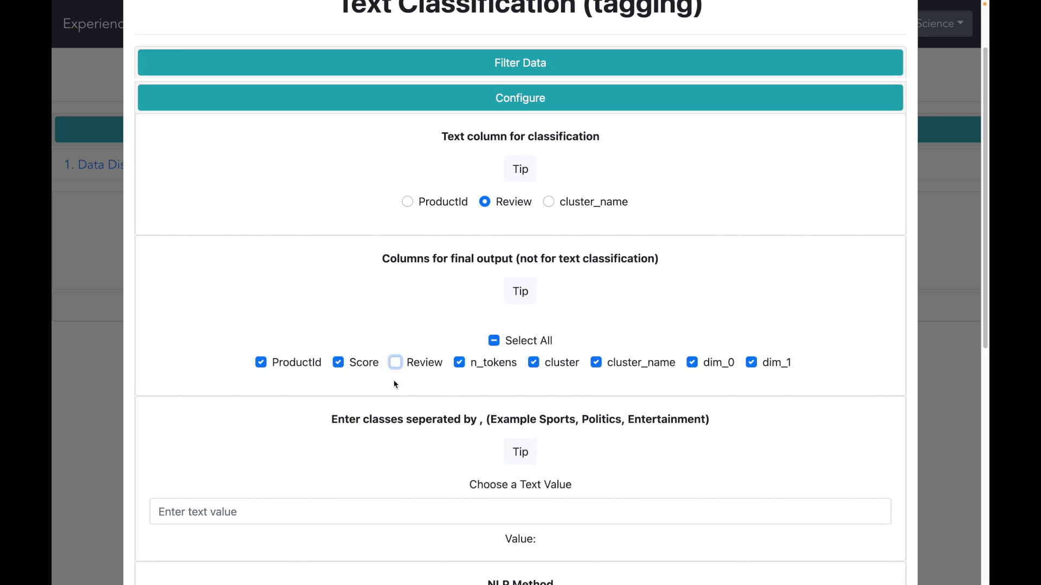
{"action": "scroll", "coordinate": [396, 382], "scroll_direction": "down", "scroll_amount": 4}
Enter the classes 'dog food, dog illness, dog training'
{"action": "left_click", "coordinate": [521, 281]}
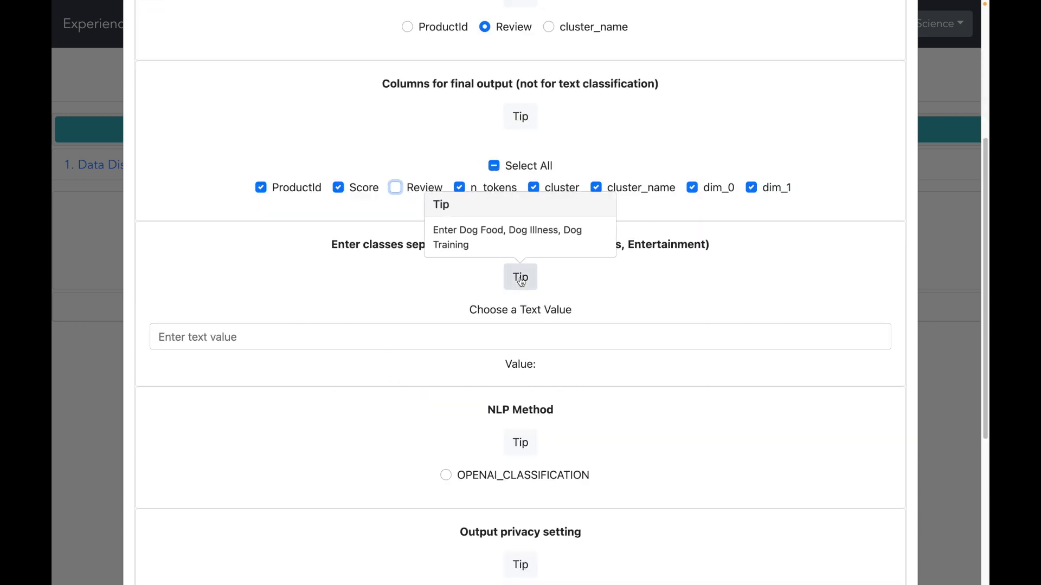
{"action": "left_click", "coordinate": [402, 334]}
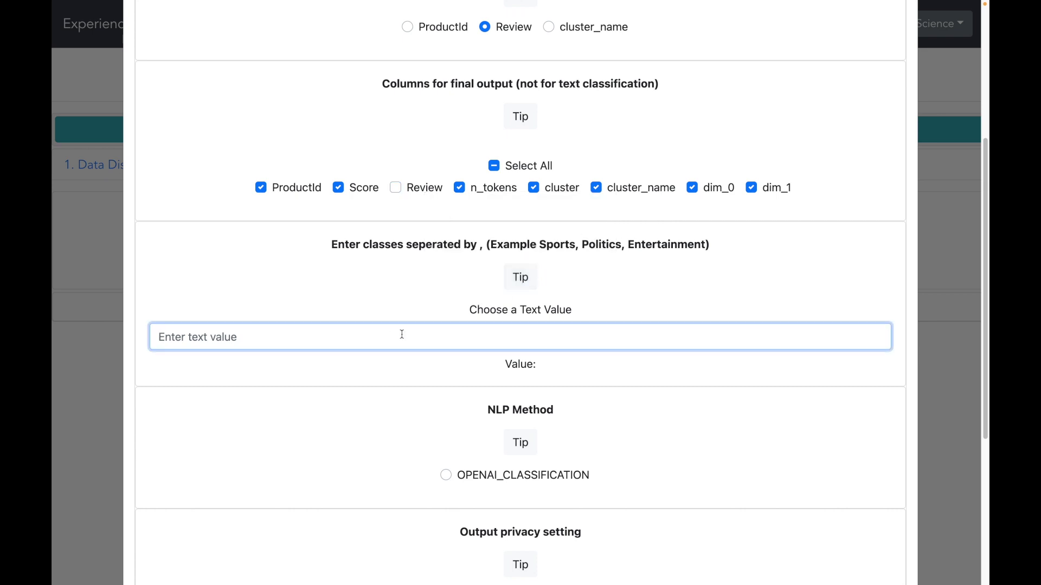
{"action": "type", "text": "dog "}
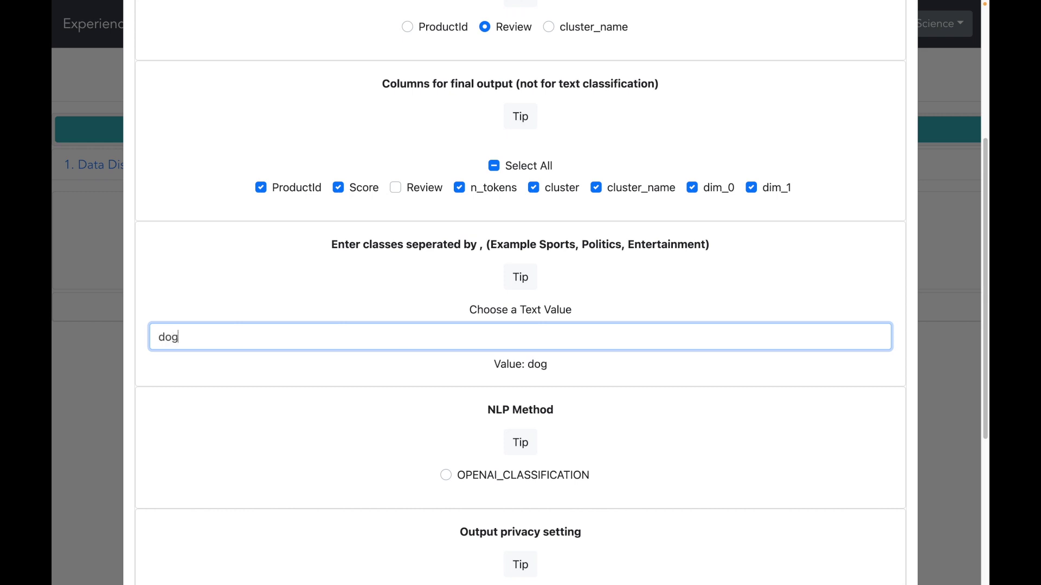
{"action": "type", "text": "food, "}
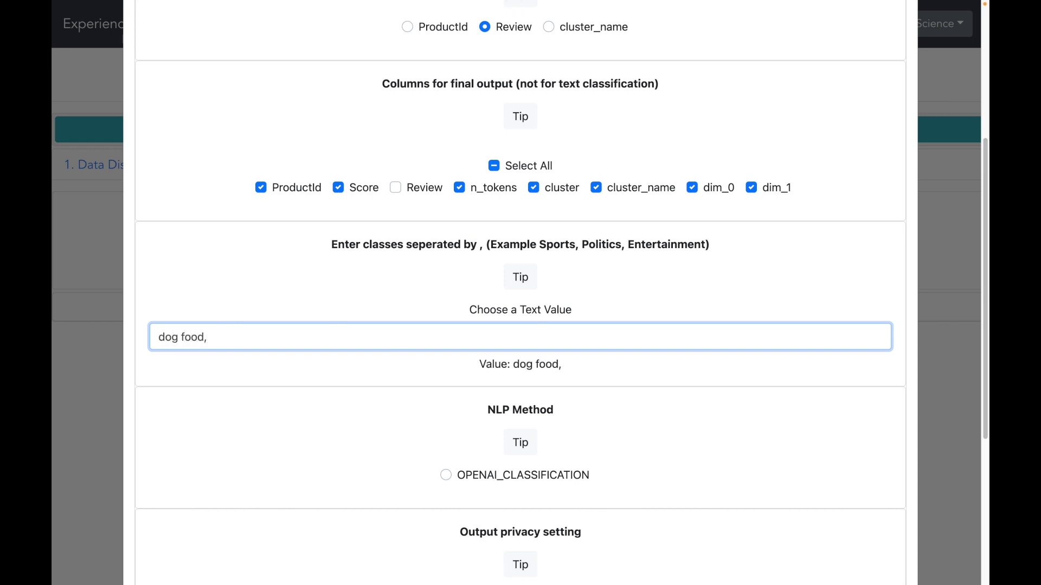
{"action": "type", "text": "dog "}
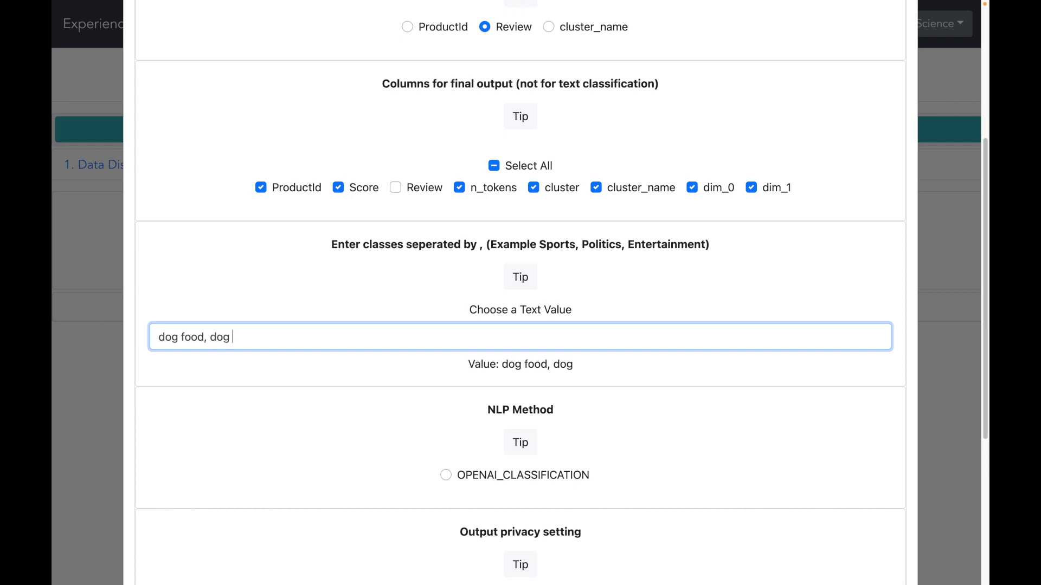
{"action": "type", "text": "illness, dog tra"}
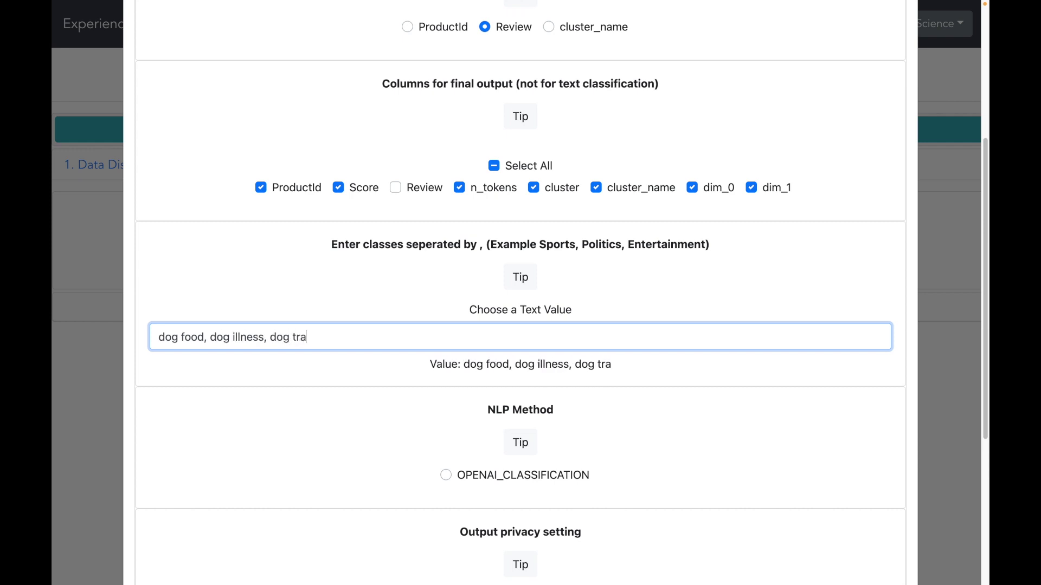
{"action": "type", "text": "ining"}
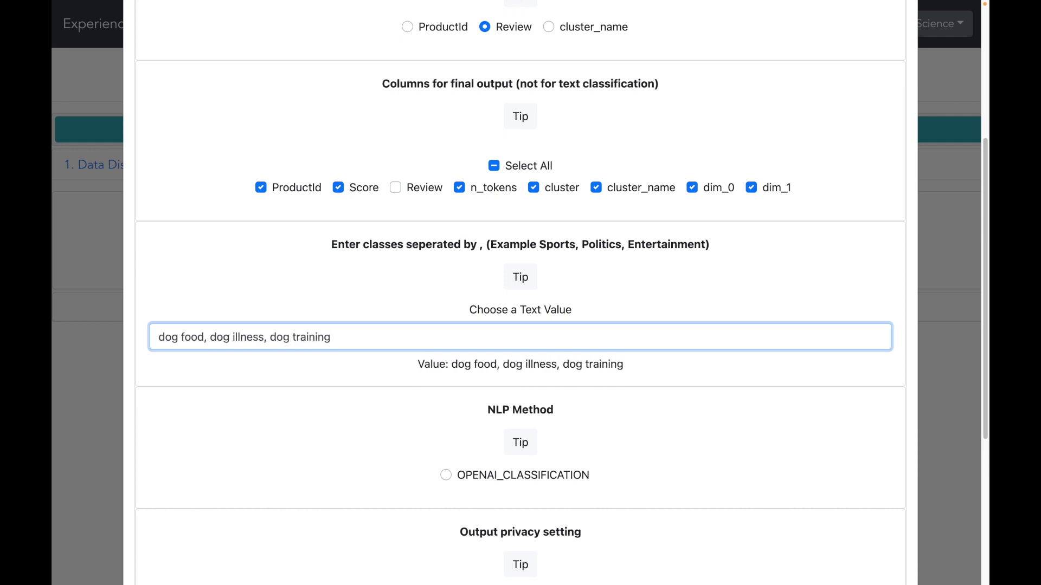
Run OPENAI_CLASSIFICATION with sharable output saved as a dataset
{"action": "left_click", "coordinate": [446, 476]}
{"action": "scroll", "coordinate": [454, 449], "scroll_direction": "down", "scroll_amount": 5}
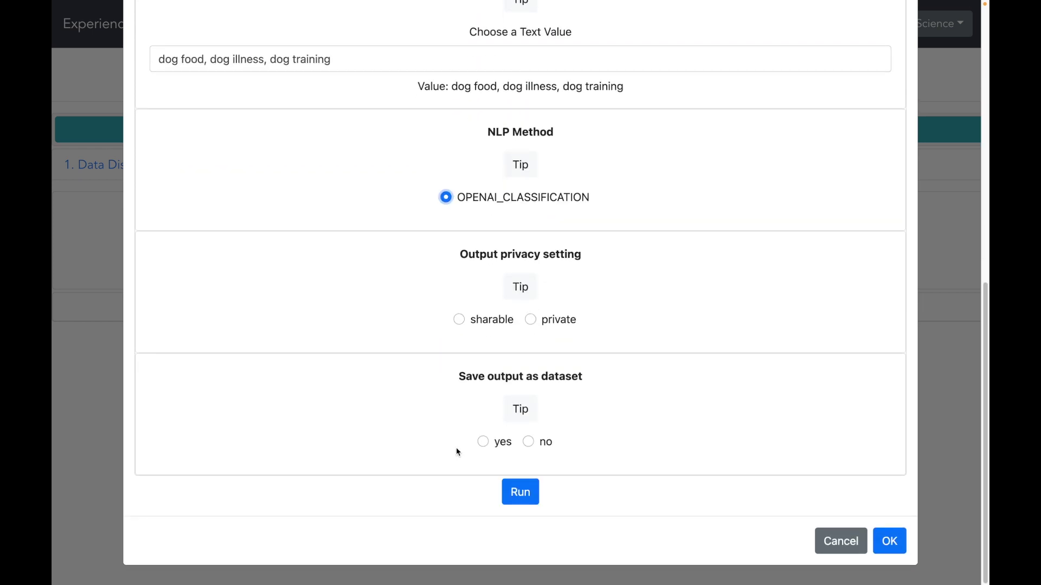
{"action": "left_click", "coordinate": [459, 320]}
{"action": "left_click", "coordinate": [483, 441]}
{"action": "left_click", "coordinate": [520, 494]}
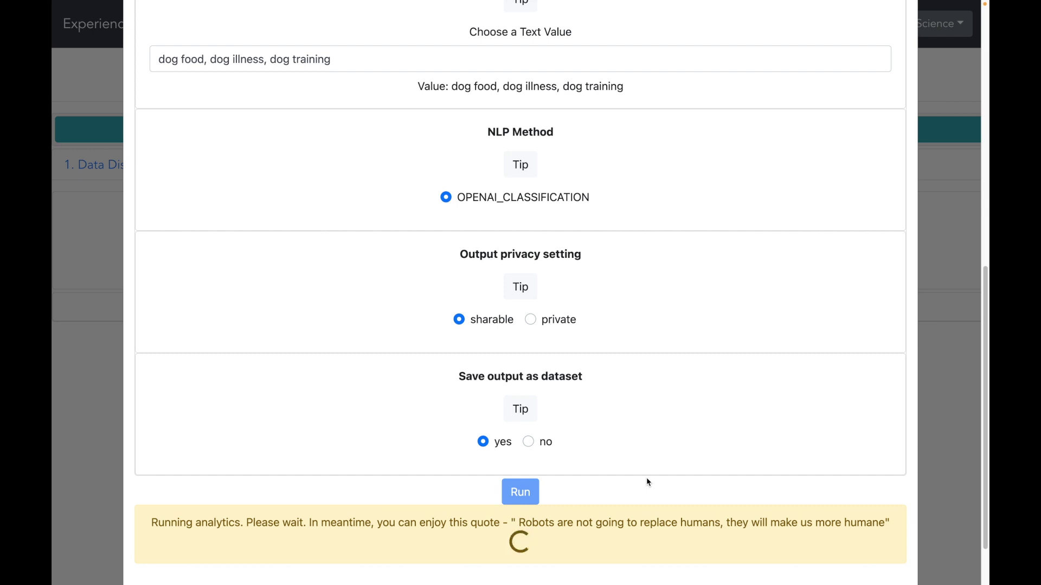
Check the results chart with dog food scoring highest, then inspect the downloaded output spreadsheet
{"action": "scroll", "coordinate": [914, 460], "scroll_direction": "down", "scroll_amount": 5}
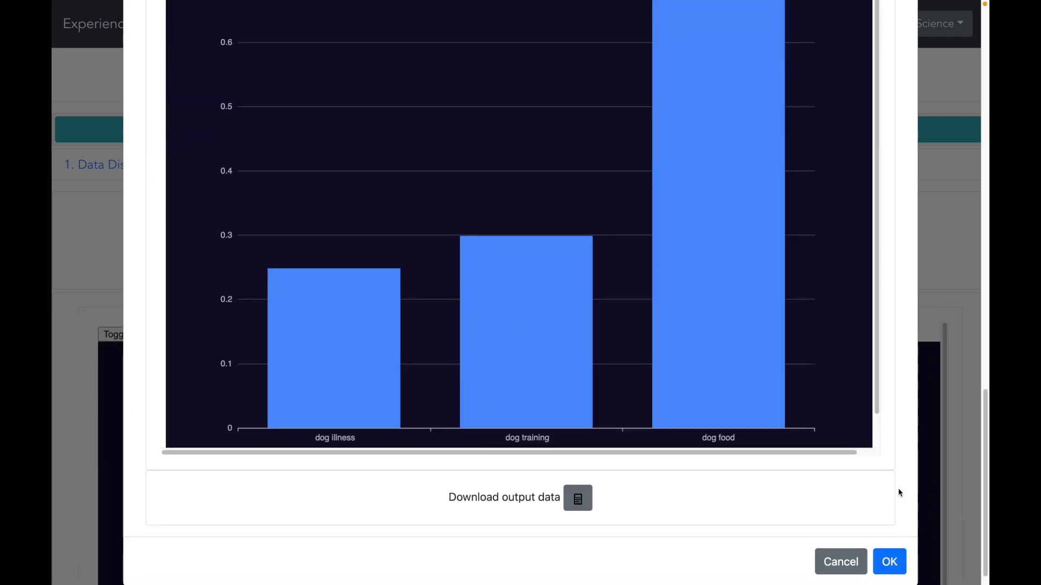
{"action": "scroll", "coordinate": [899, 490], "scroll_direction": "down", "scroll_amount": 1}
{"action": "left_click", "coordinate": [892, 550]}
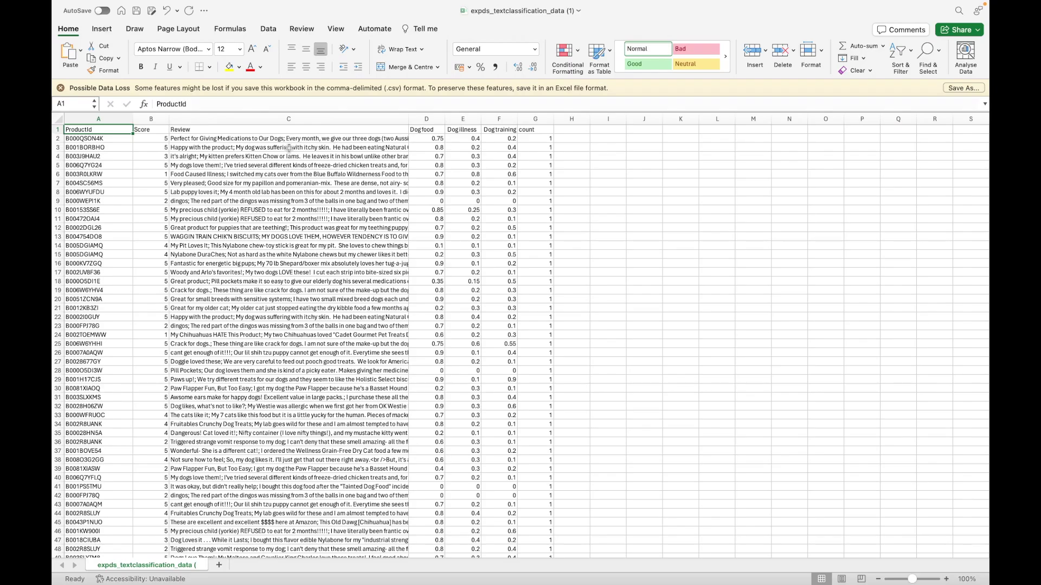
{"action": "left_click", "coordinate": [283, 140]}
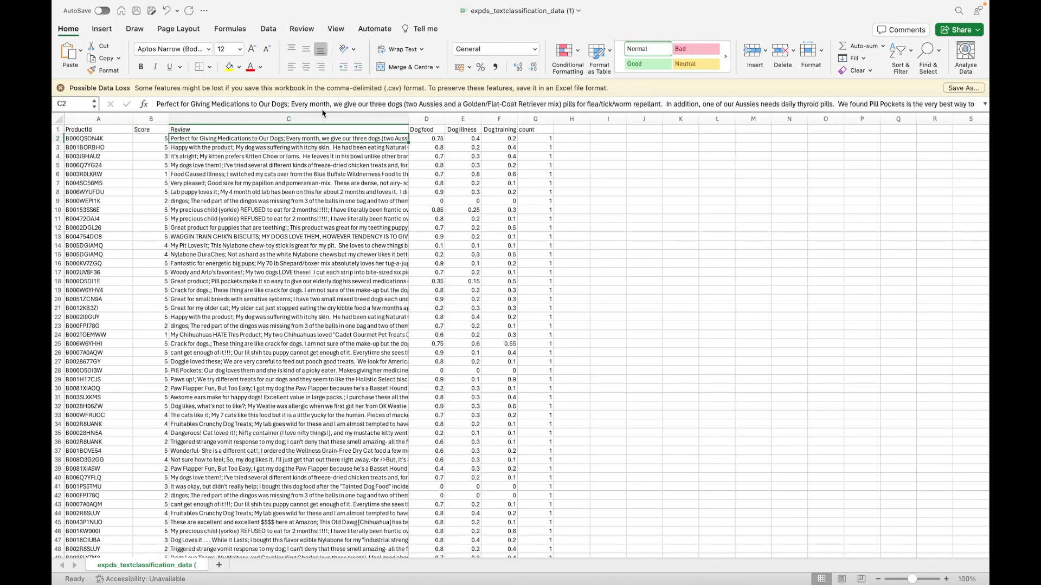
{"action": "left_click_drag", "start_coordinate": [324, 111], "coordinate": [327, 139]}
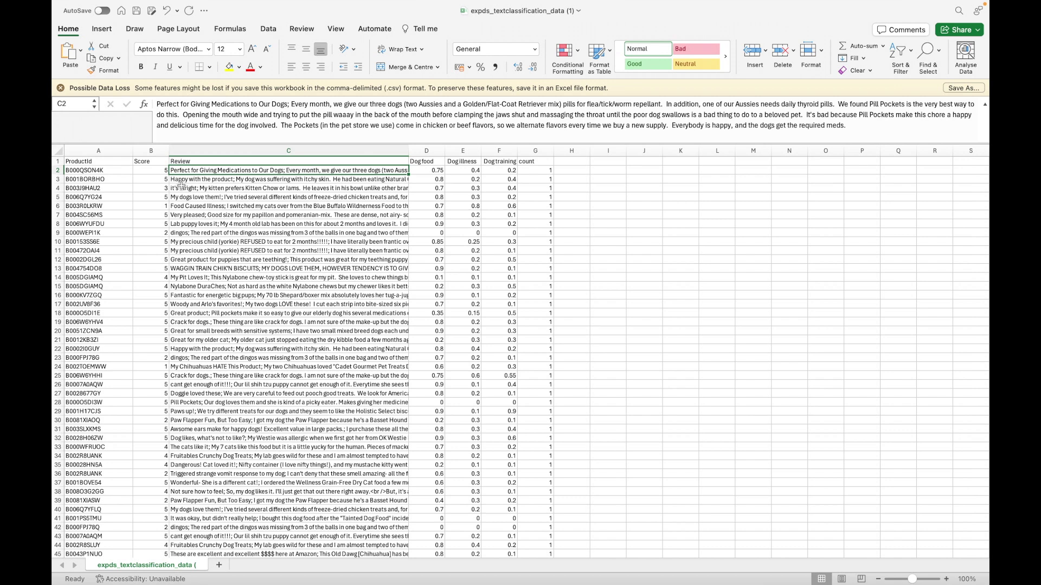
{"action": "left_click_drag", "start_coordinate": [191, 104], "coordinate": [286, 103]}
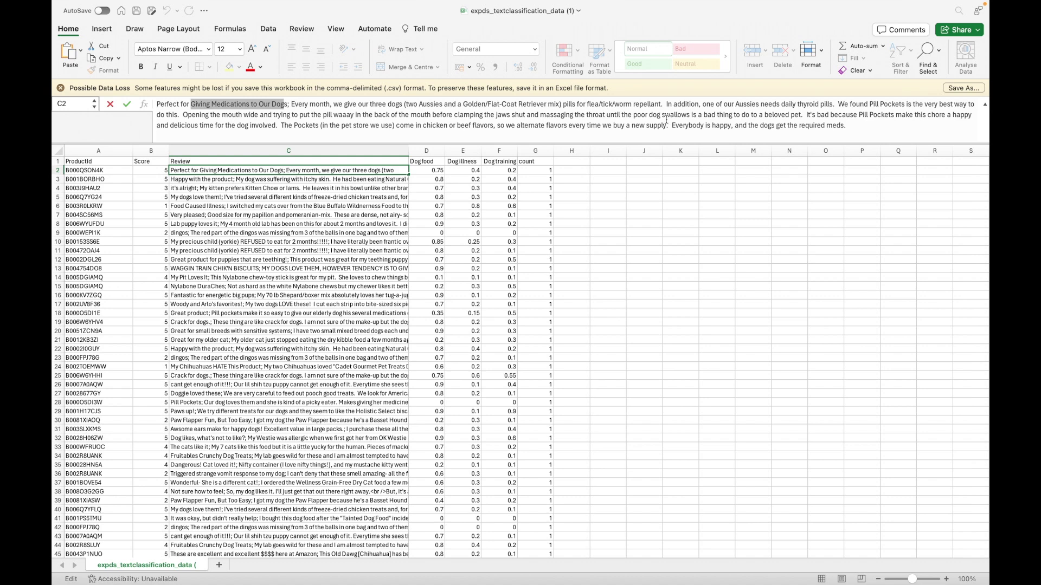
{"action": "left_click", "coordinate": [883, 105]}
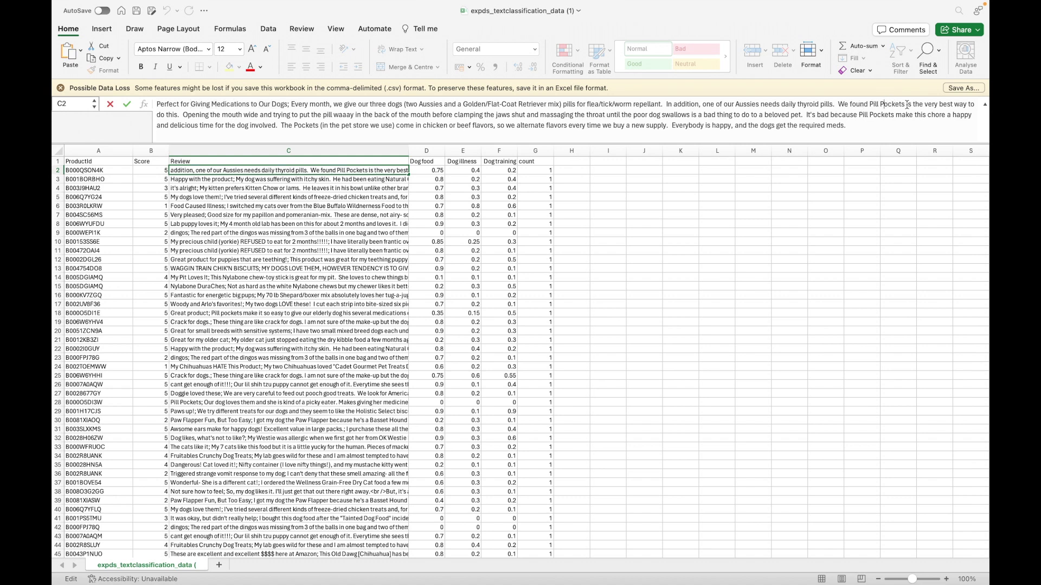
{"action": "left_click_drag", "start_coordinate": [919, 103], "coordinate": [439, 115]}
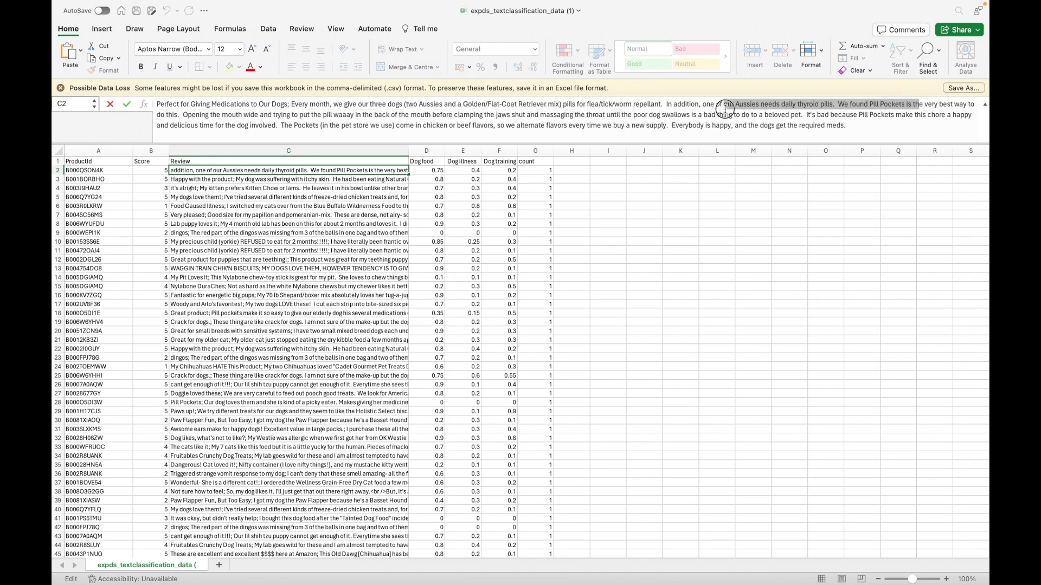
{"action": "left_click_drag", "start_coordinate": [439, 115], "coordinate": [752, 112]}
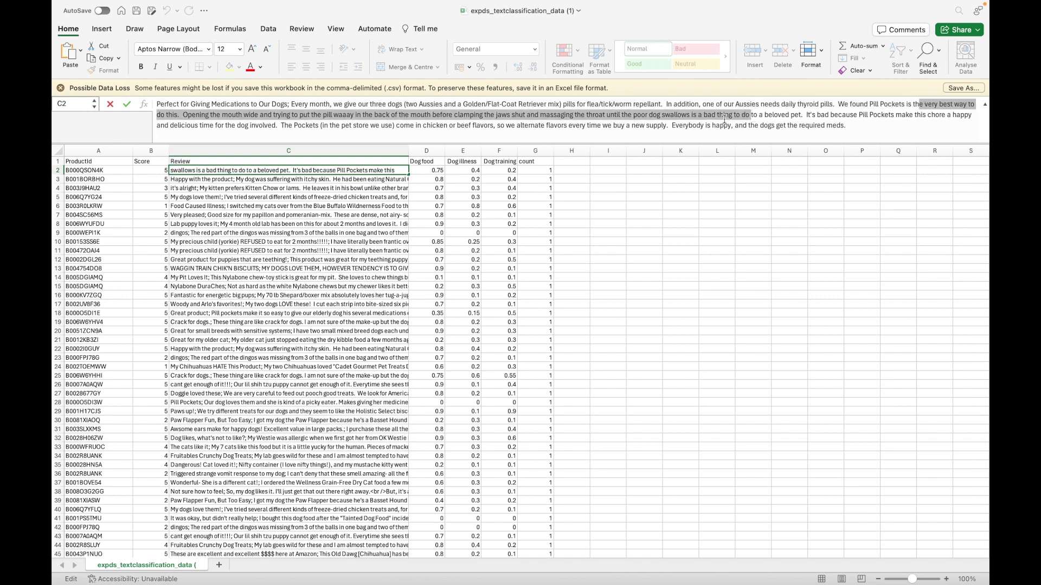
{"action": "left_click", "coordinate": [510, 126]}
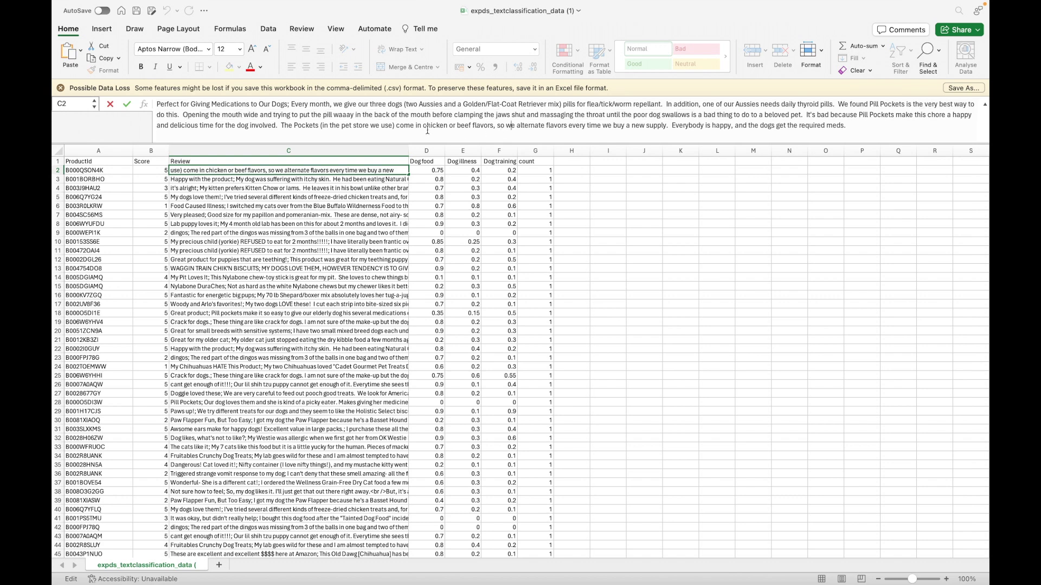
{"action": "left_click_drag", "start_coordinate": [421, 126], "coordinate": [506, 128]}
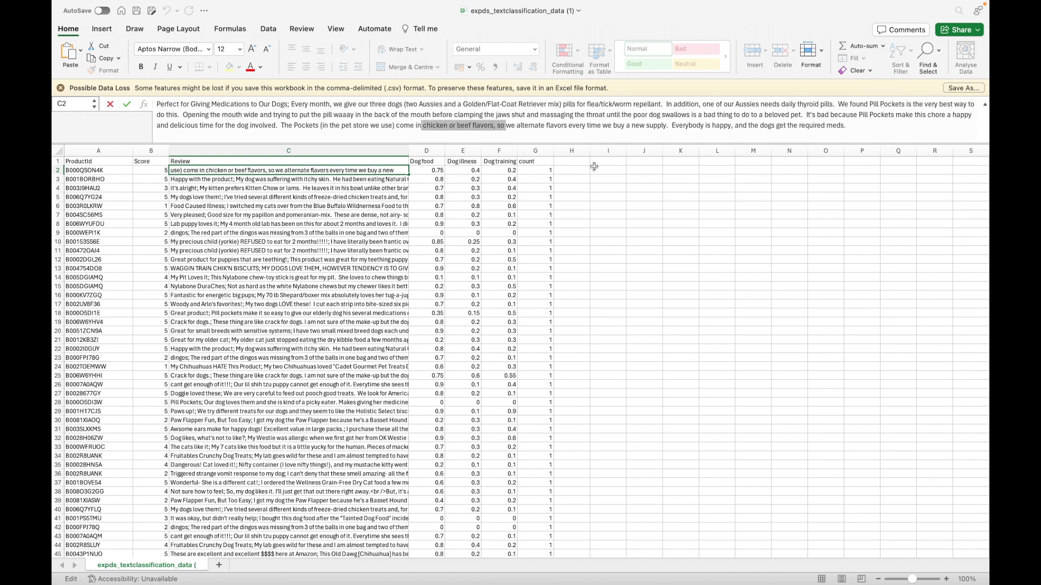
{"action": "left_click", "coordinate": [578, 170]}
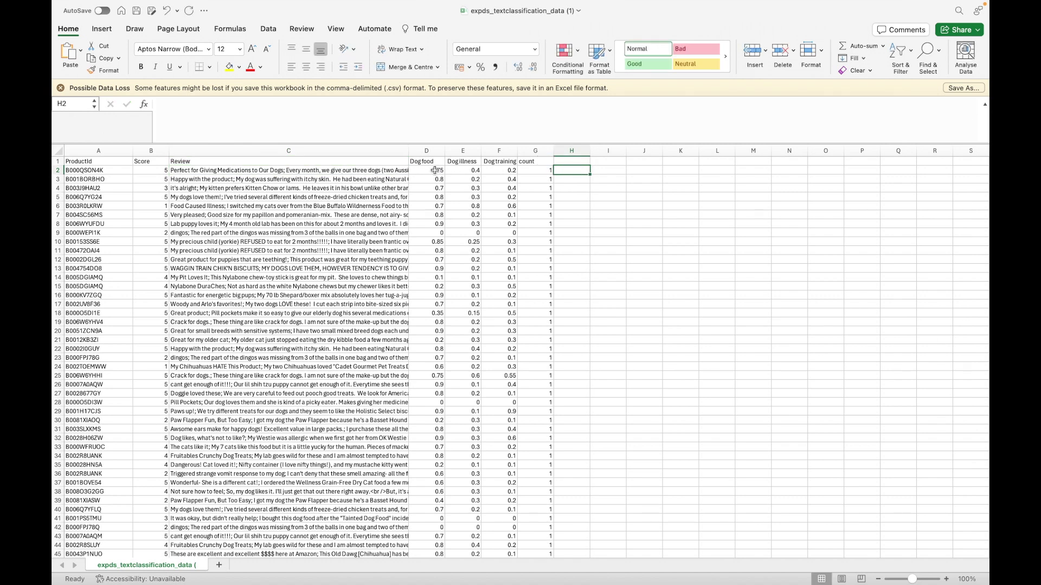
{"action": "left_click_drag", "start_coordinate": [437, 170], "coordinate": [493, 168]}
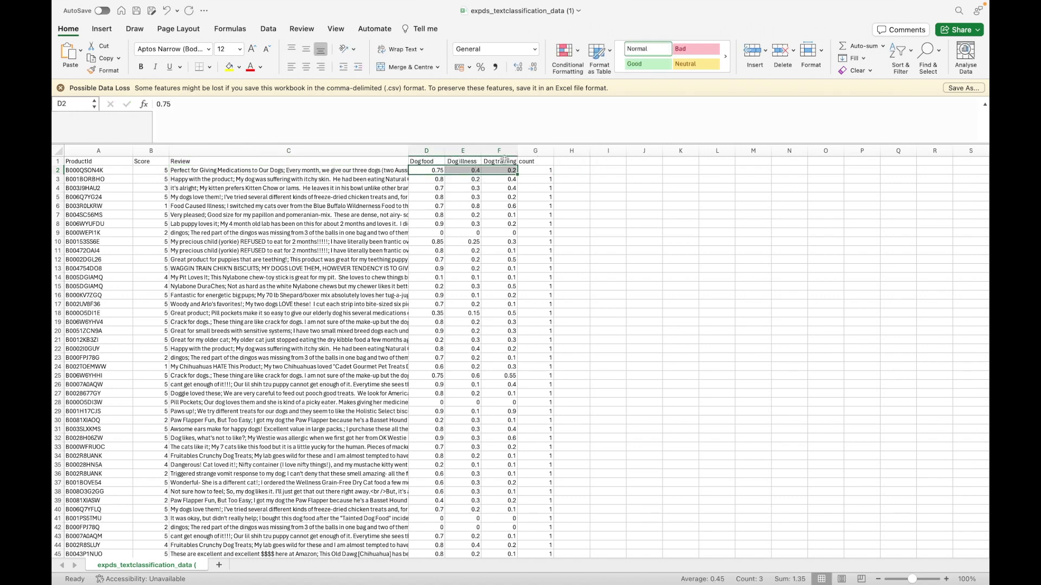
{"action": "left_click", "coordinate": [582, 170]}
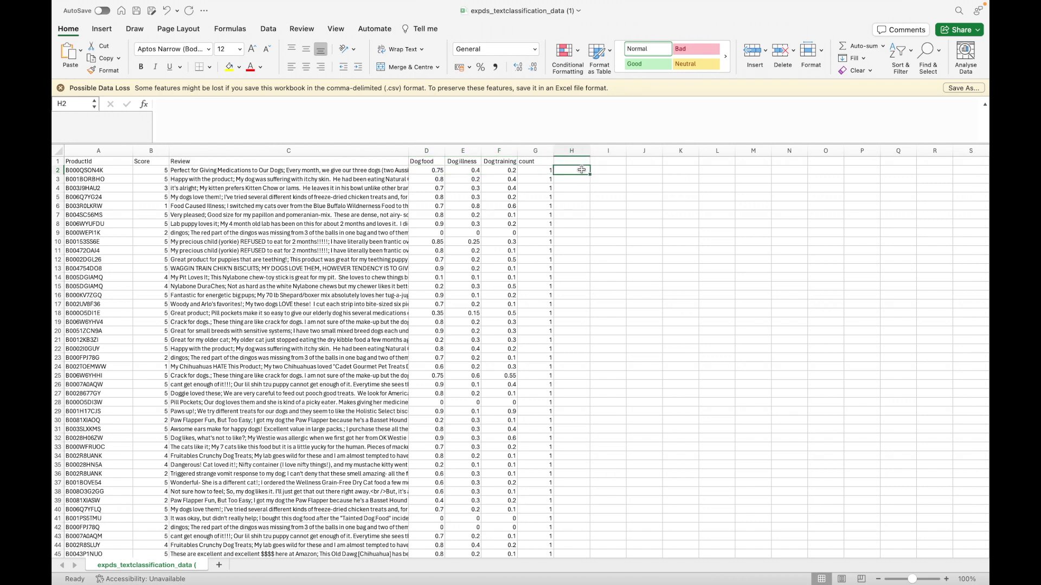